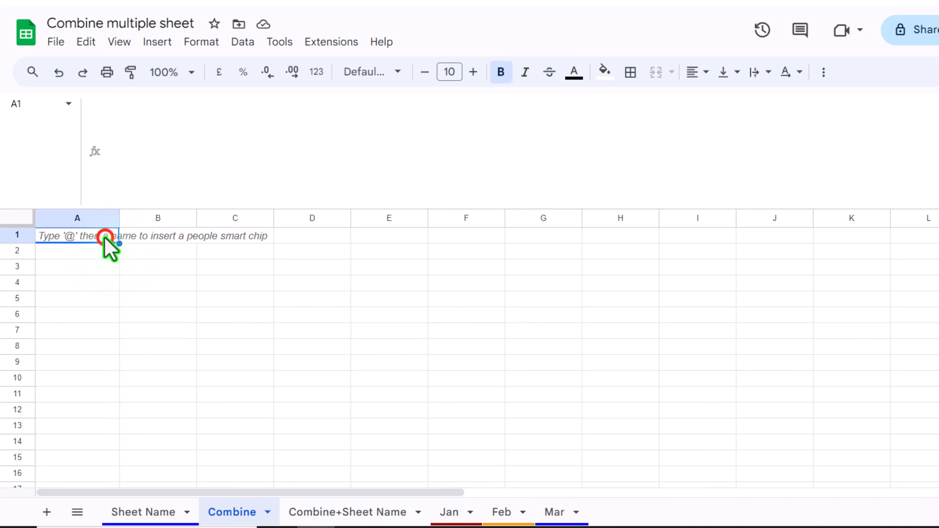
# Start a REDUCE formula in cell A1 of the Combine sheet with the header range Jan!A1:F1 as its initial value
pyautogui.write('=')
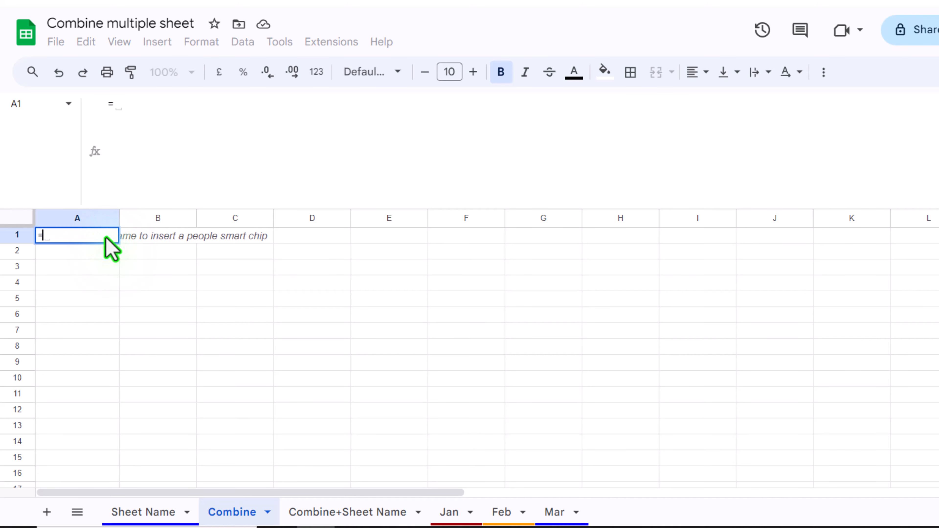
pyautogui.write('reduce(')
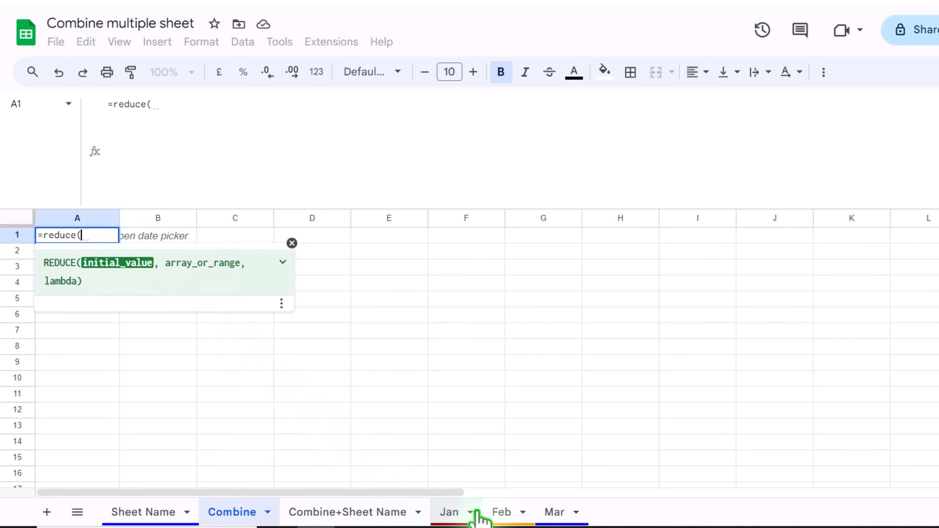
pyautogui.click(458, 515)
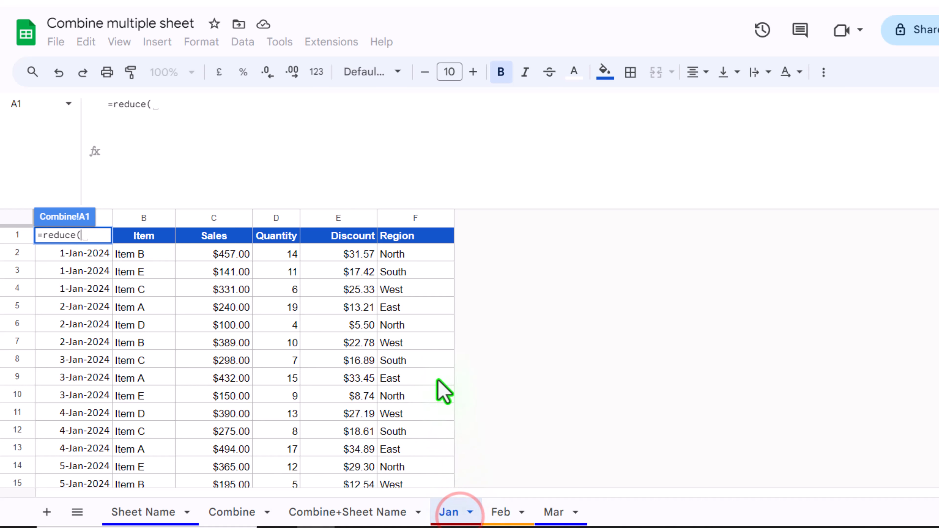
pyautogui.click(421, 236)
pyautogui.moveTo(383, 237); pyautogui.dragTo(37, 236)
pyautogui.click(241, 111)
pyautogui.write(',')
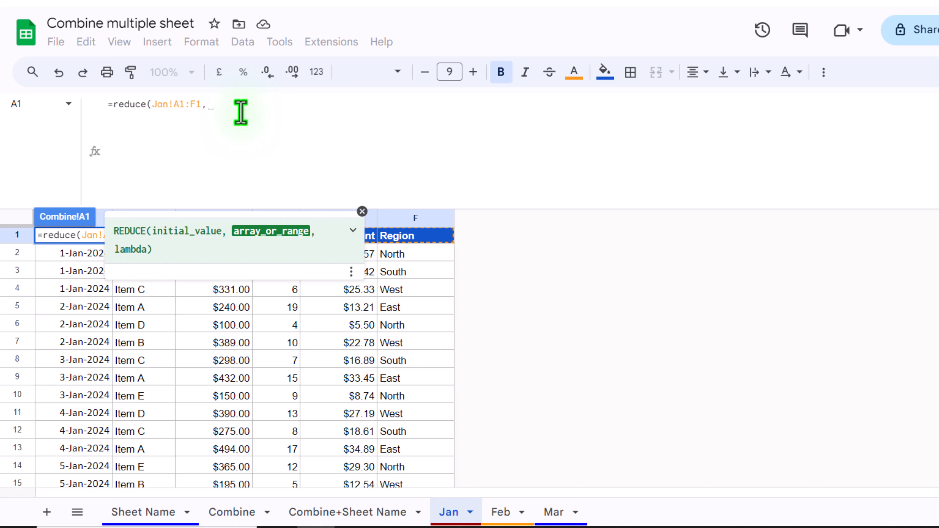
# Add TOCOL('Sheet Name'!A2:A,3) as REDUCE's array argument, ignoring blanks and errors in the sheet-name list
pyautogui.click(141, 511)
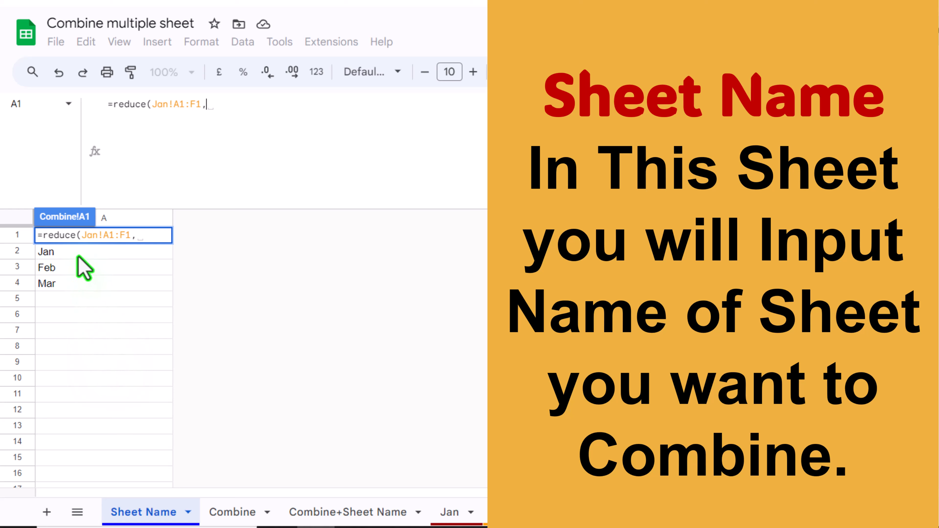
pyautogui.write('Toc')
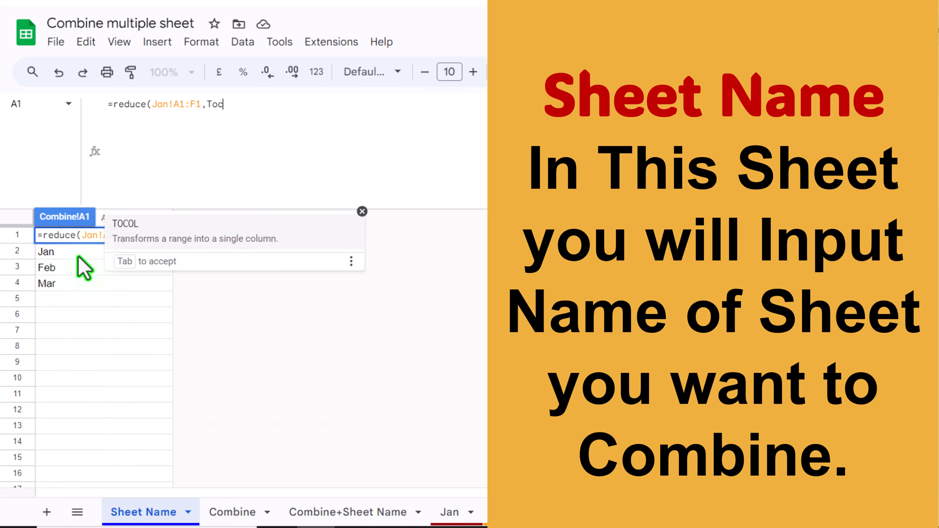
pyautogui.write('ol(')
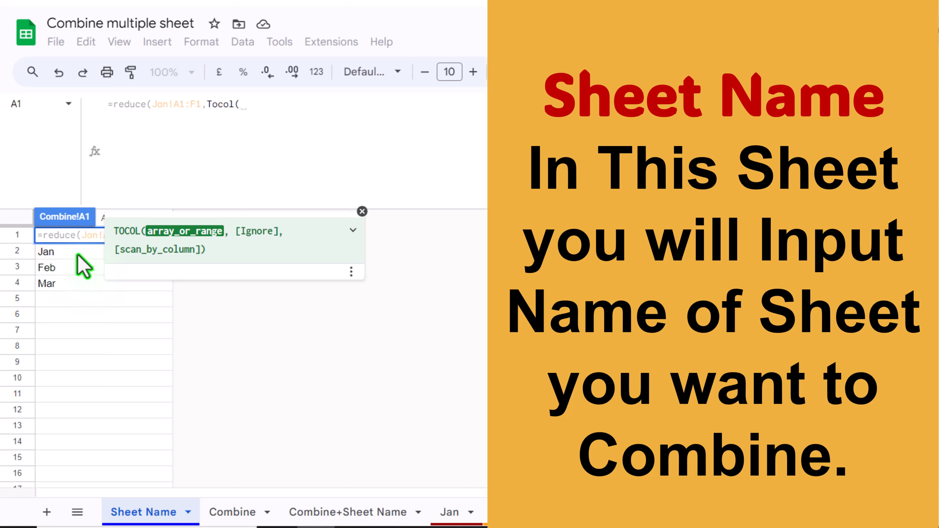
pyautogui.click(78, 255)
pyautogui.moveTo(77, 252); pyautogui.dragTo(75, 346)
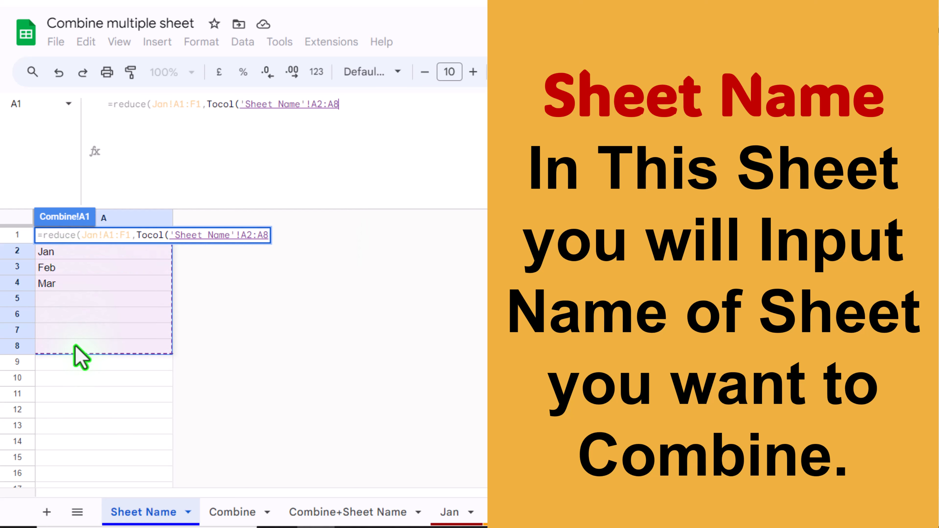
pyautogui.press('BackSpace')
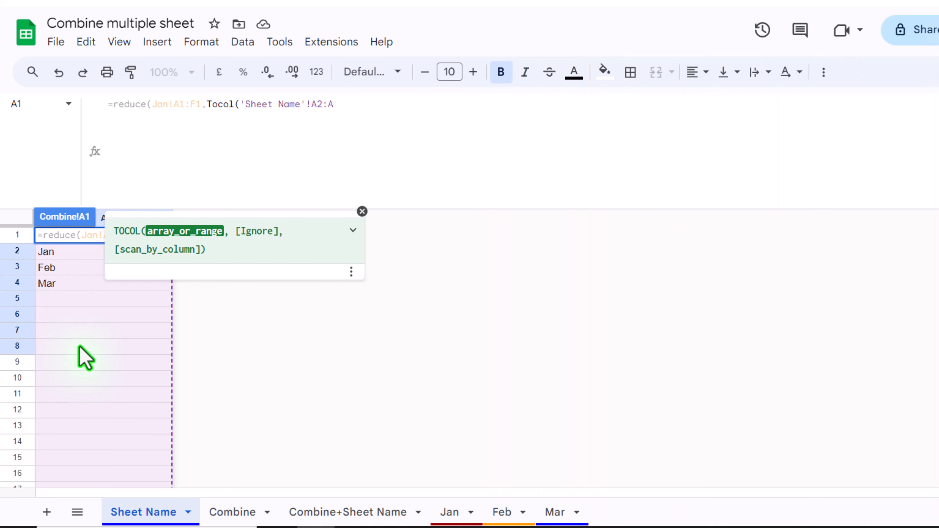
pyautogui.write(',')
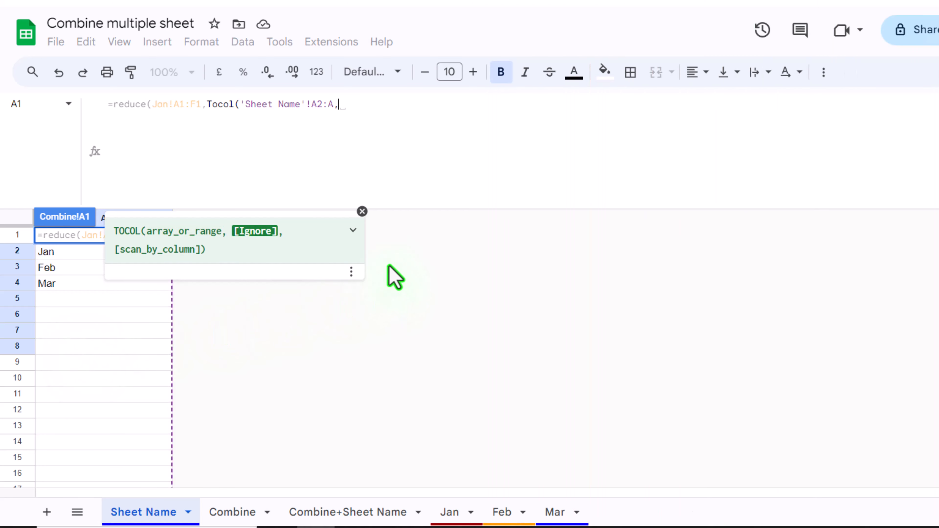
pyautogui.click(352, 231)
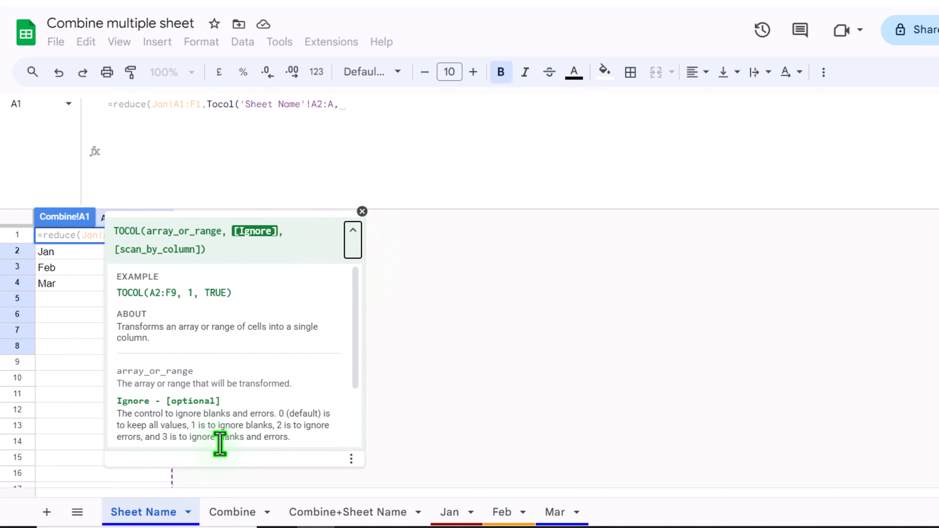
pyautogui.click(379, 111)
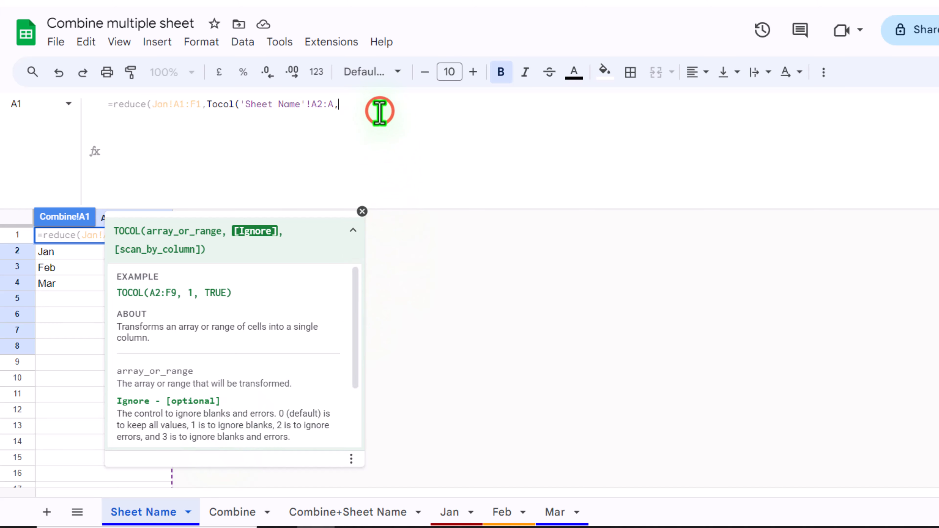
pyautogui.write('3)')
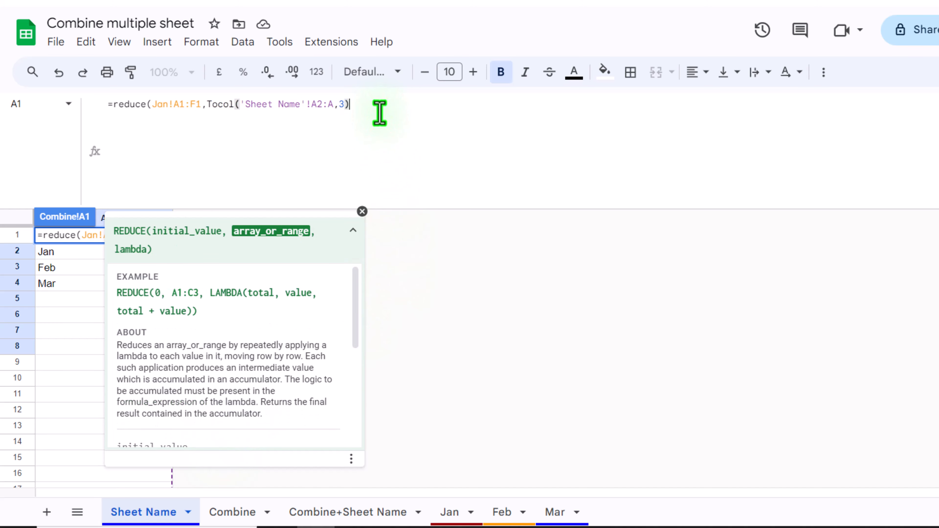
pyautogui.write(',')
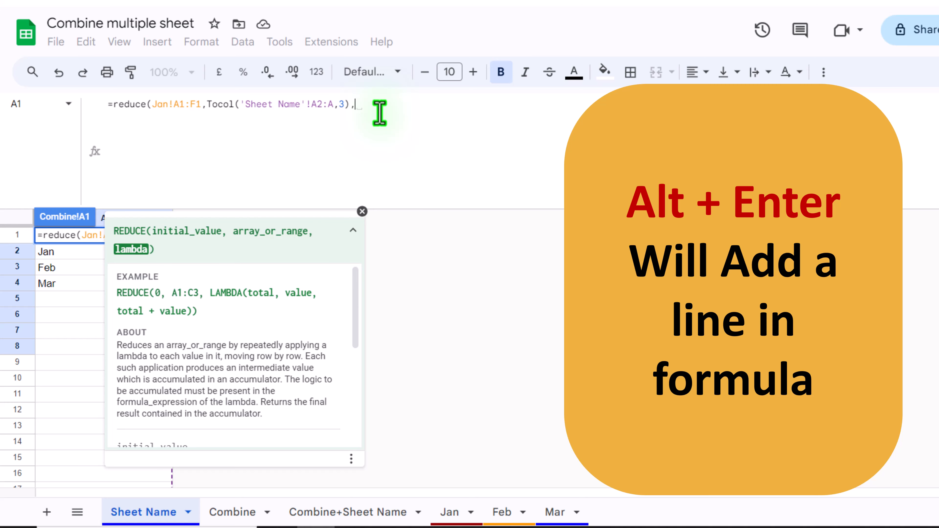
# Begin a LAMBDA with the parameters a and b on a new line of the Combine sheet's REDUCE formula
pyautogui.hotkey('alt', 'Return')
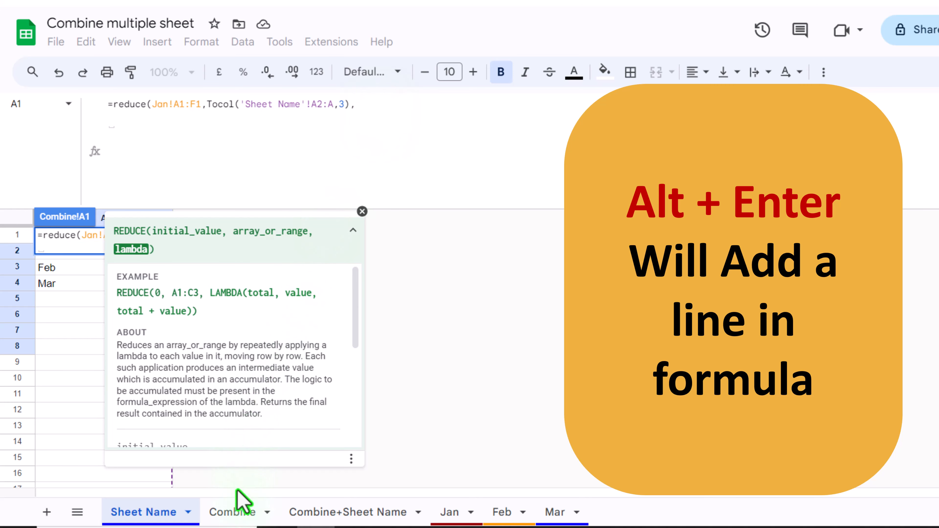
pyautogui.click(232, 512)
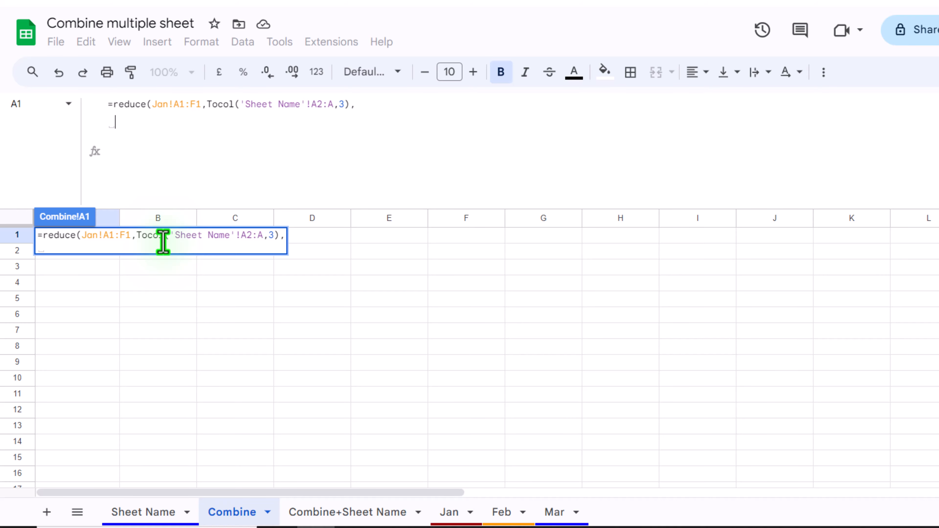
pyautogui.write('Lambda(')
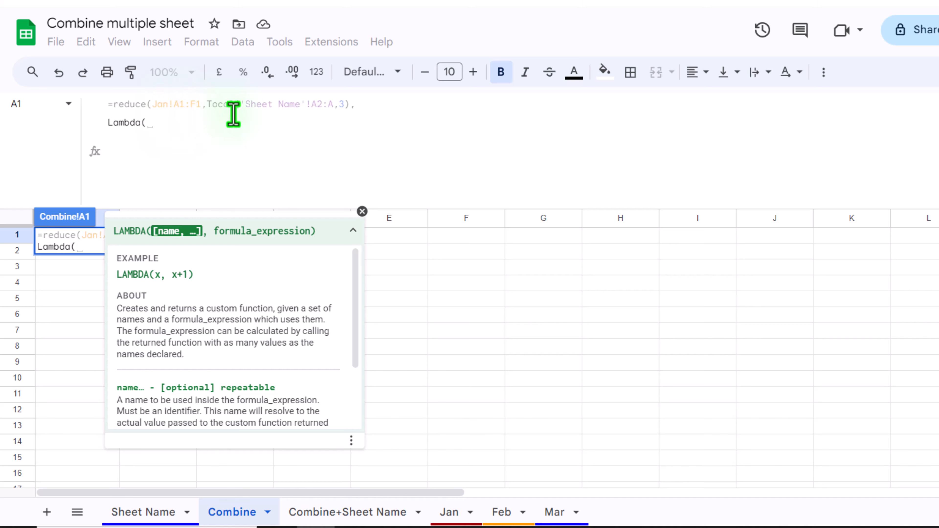
pyautogui.write('a,')
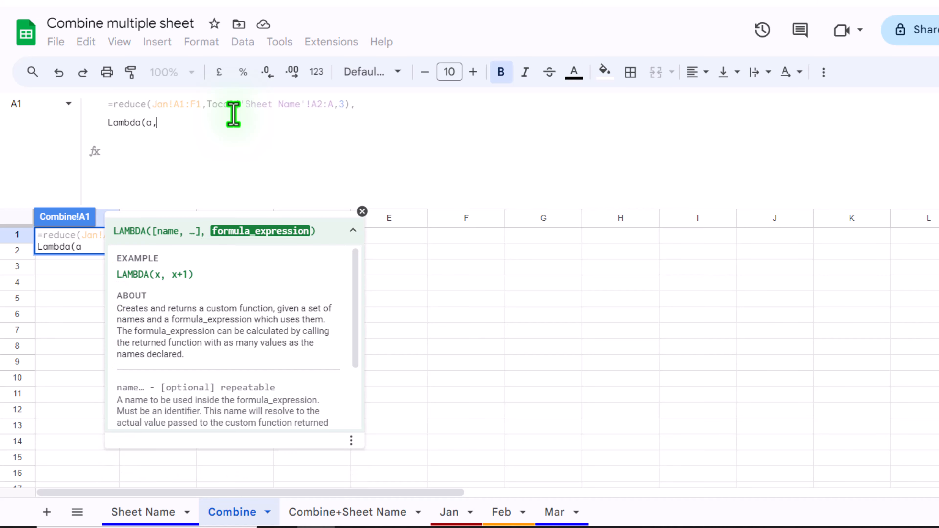
pyautogui.write('b')
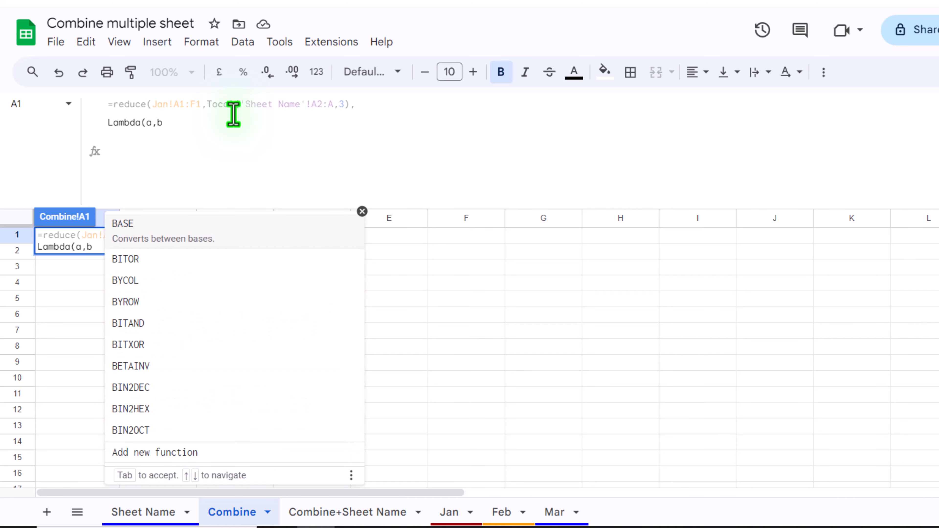
pyautogui.write(',')
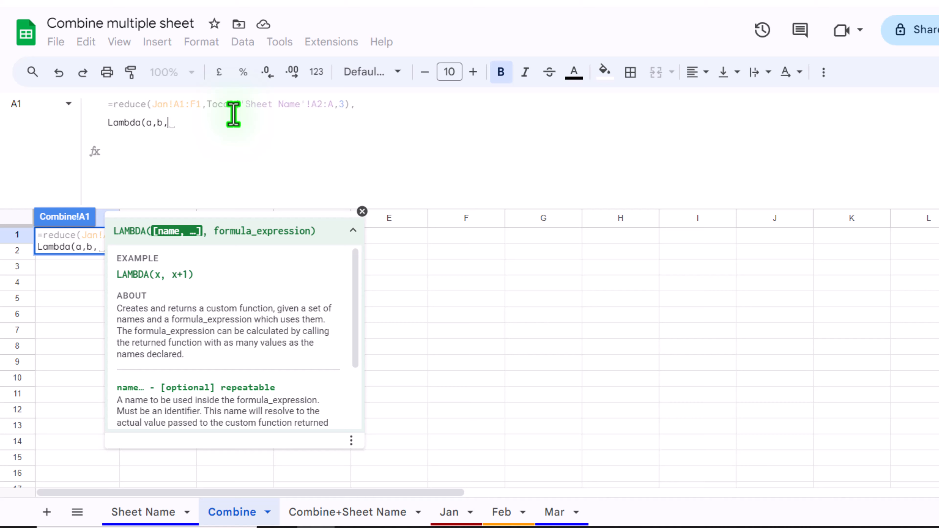
# Complete the LAMBDA with vstack(a,indirect(b&"!A2:F")), close all parentheses and enter the formula in A1
pyautogui.write('vstack(')
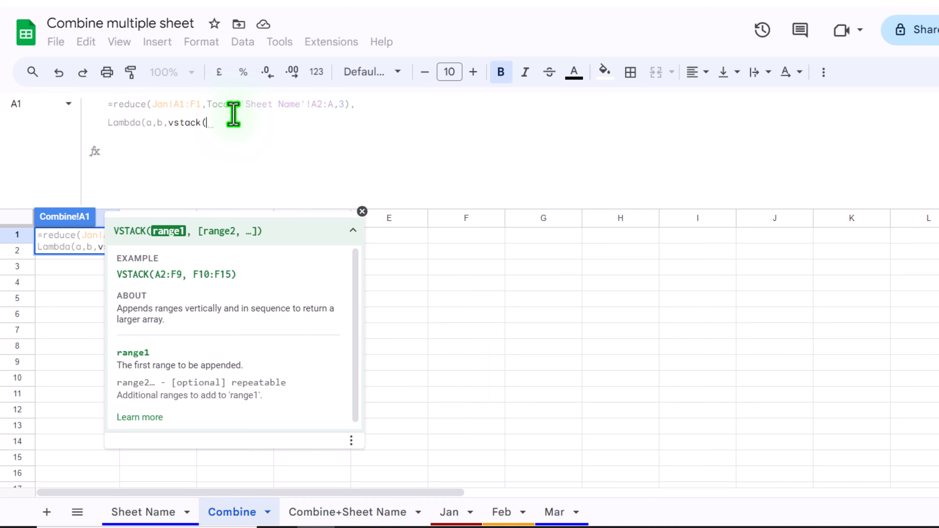
pyautogui.write('a,')
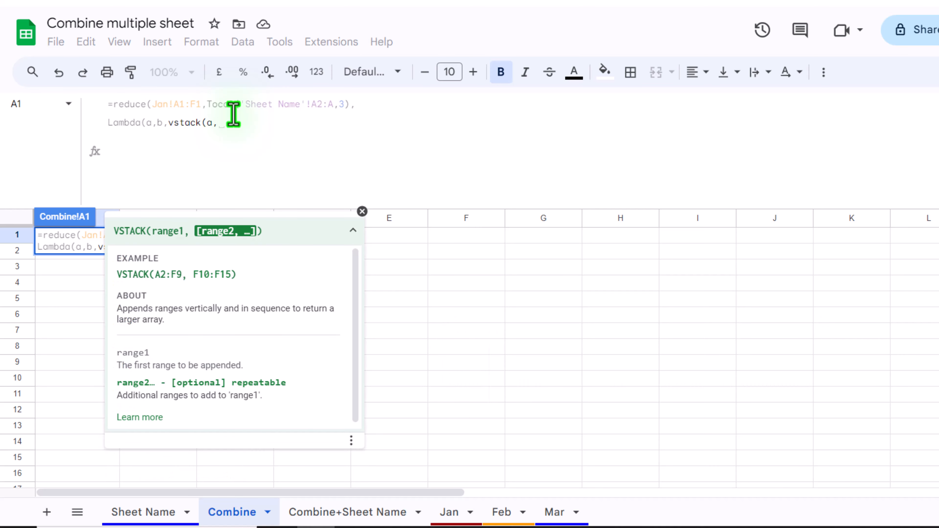
pyautogui.write('in')
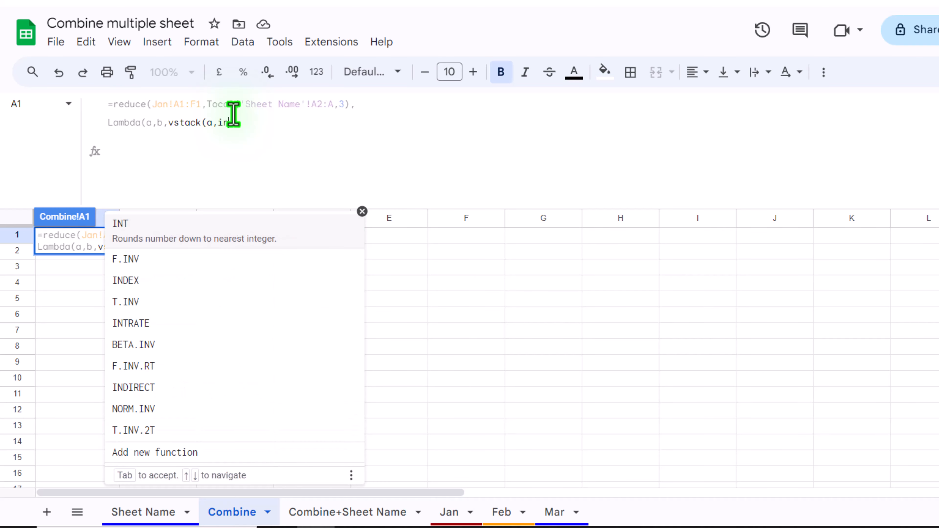
pyautogui.write('direct(')
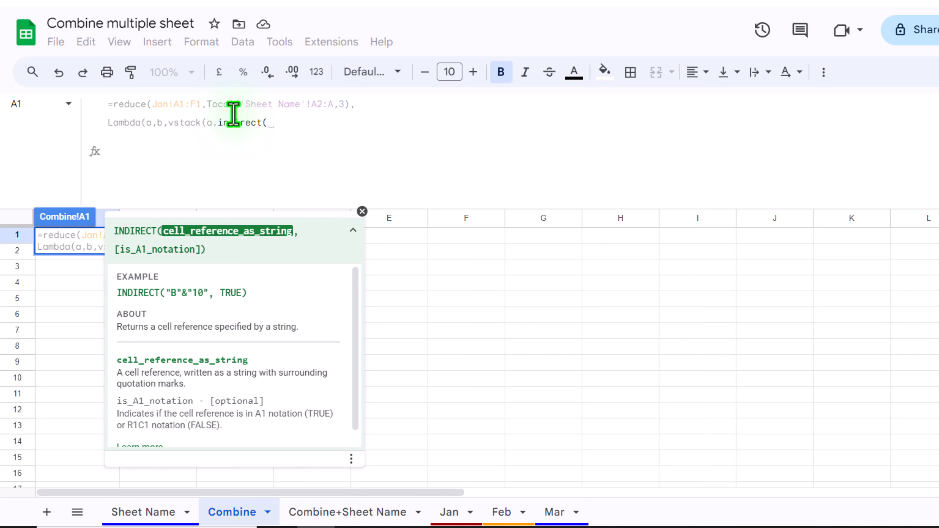
pyautogui.write('b')
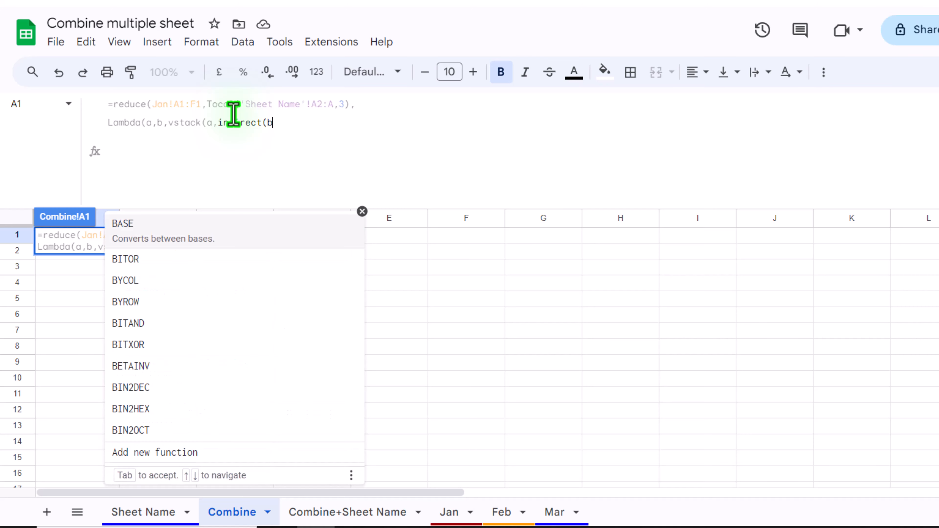
pyautogui.write('&')
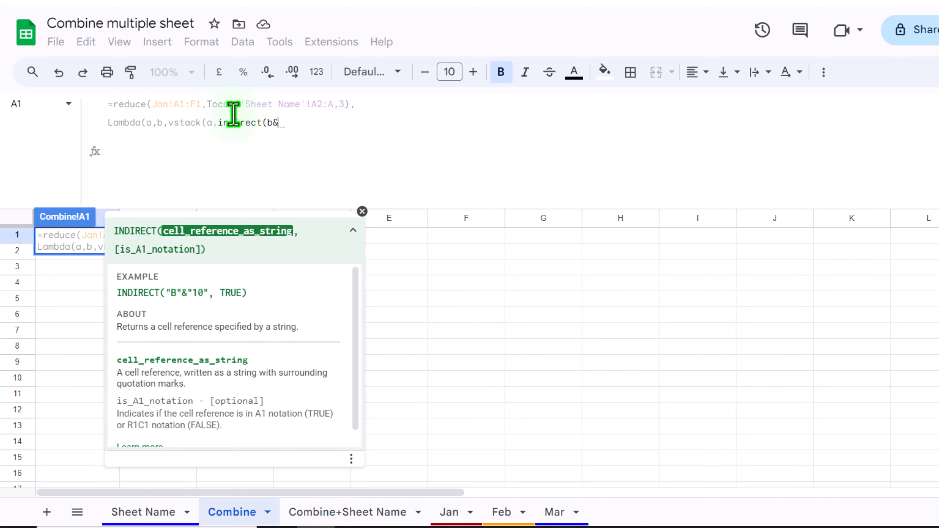
pyautogui.write('"')
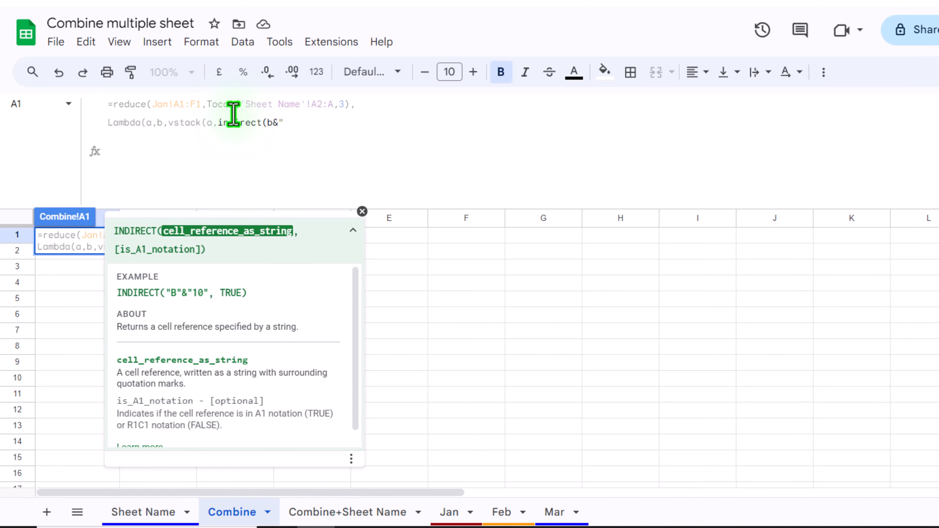
pyautogui.write('!A2')
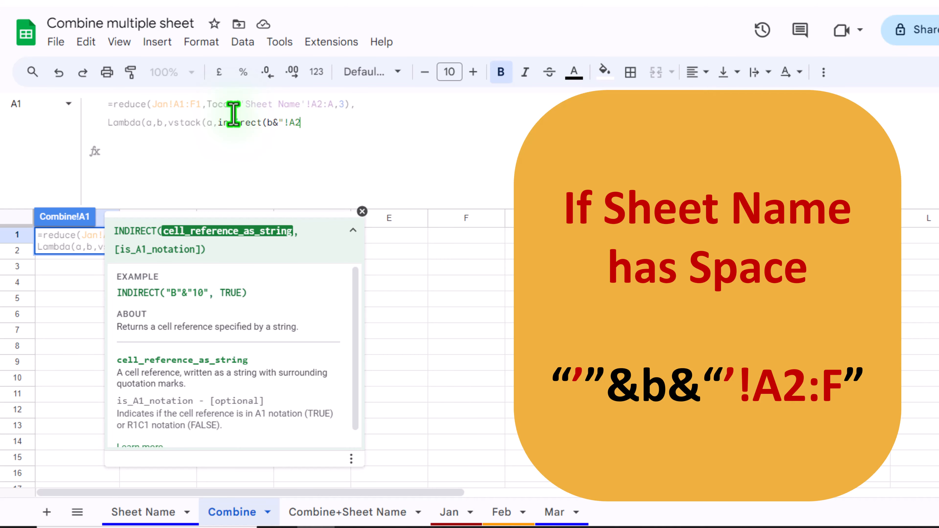
pyautogui.write(':F"')
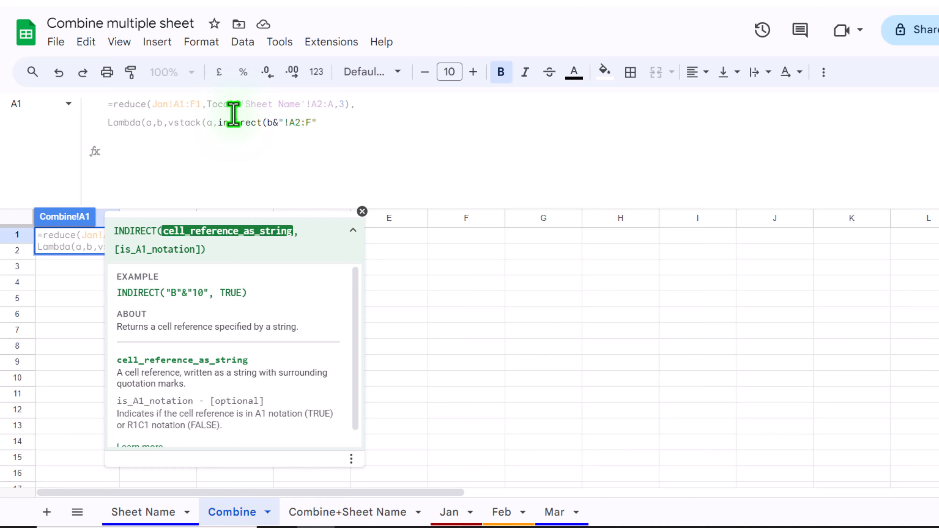
pyautogui.write('))')
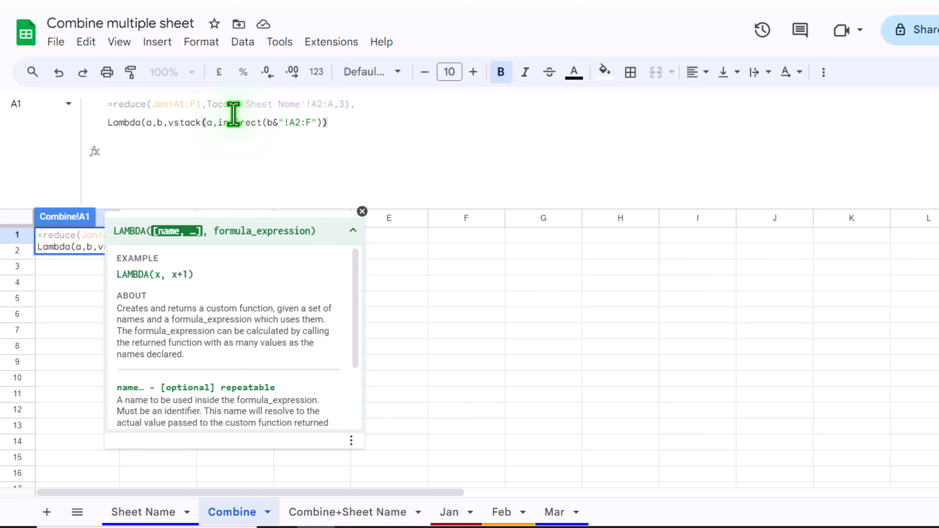
pyautogui.write('))')
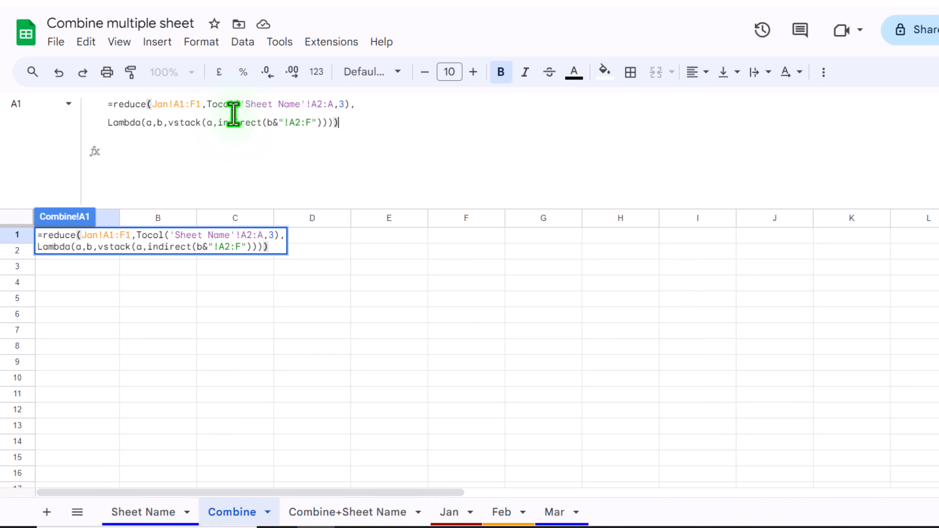
pyautogui.press('Return')
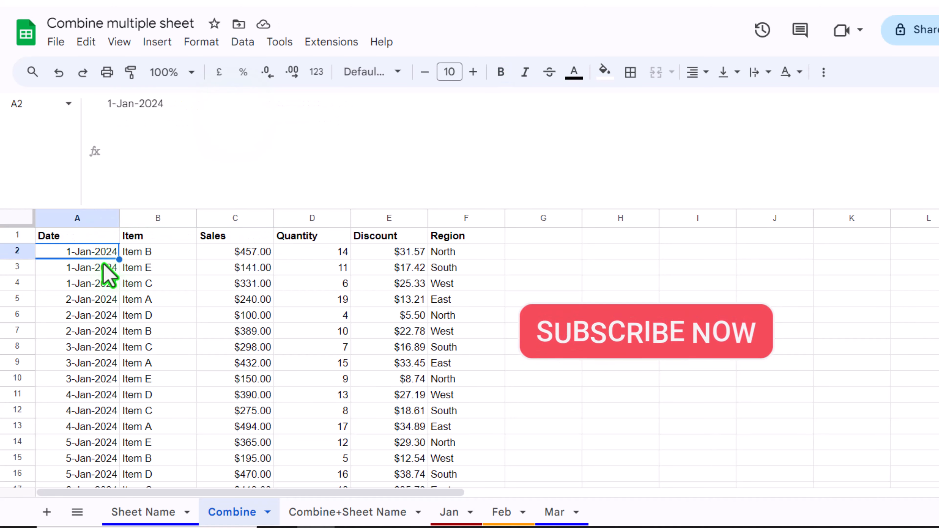
# Examine the stacked rows on the Combine sheet down to the last filled row and select its date cell
pyautogui.scroll(-15, 109, 276)
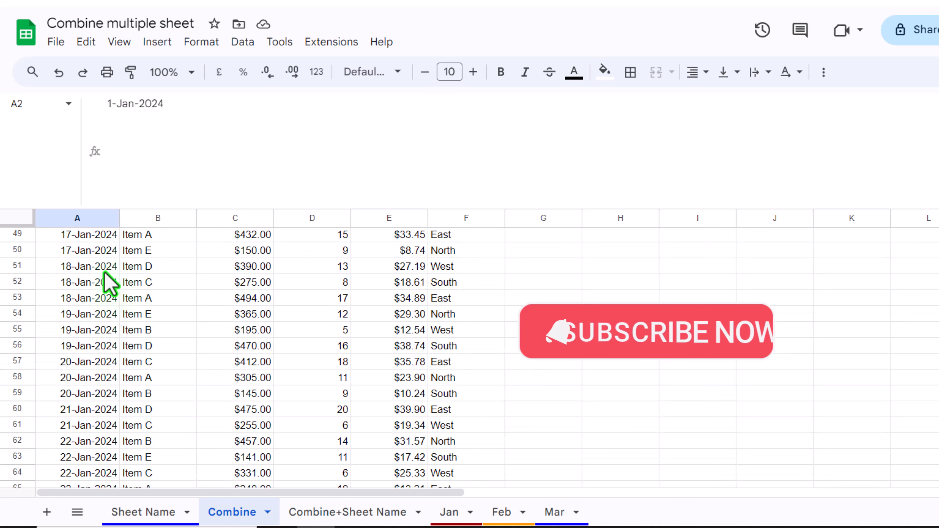
pyautogui.scroll(-12, 110, 283)
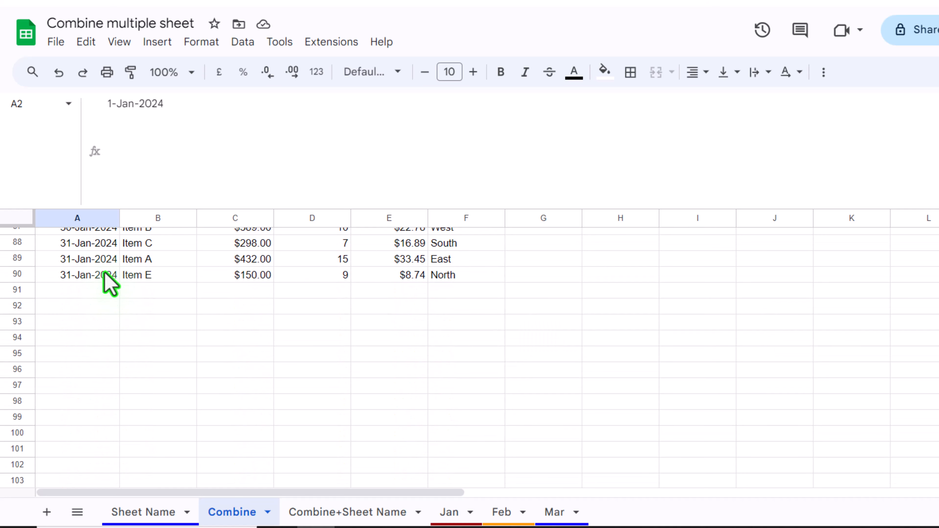
pyautogui.click(103, 277)
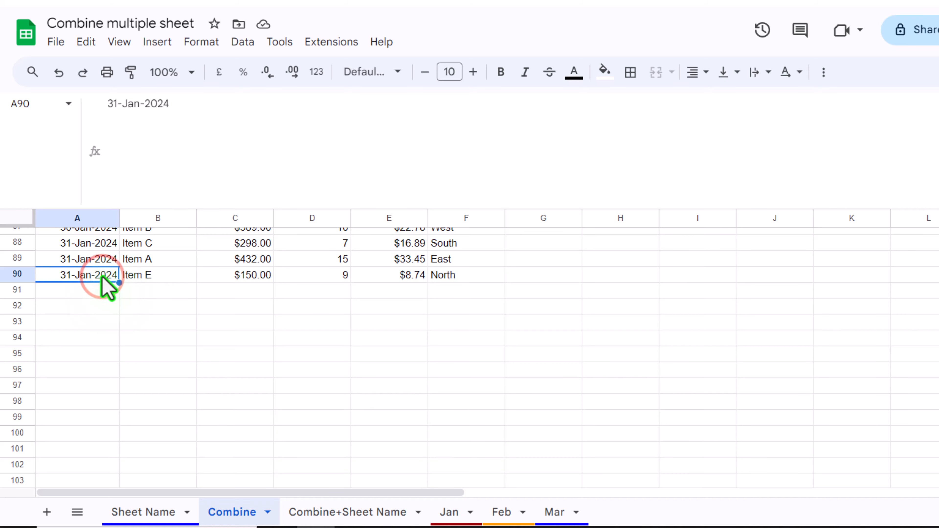
# Examine column A of the Combine sheet to find where the February and March data blocks start
pyautogui.hotkey('ctrl', 'Down')
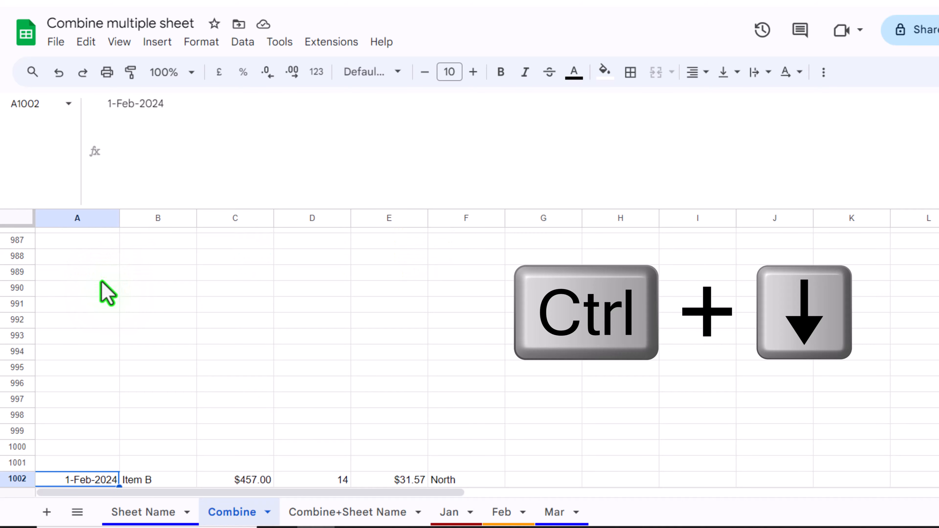
pyautogui.scroll(-6, 74, 369)
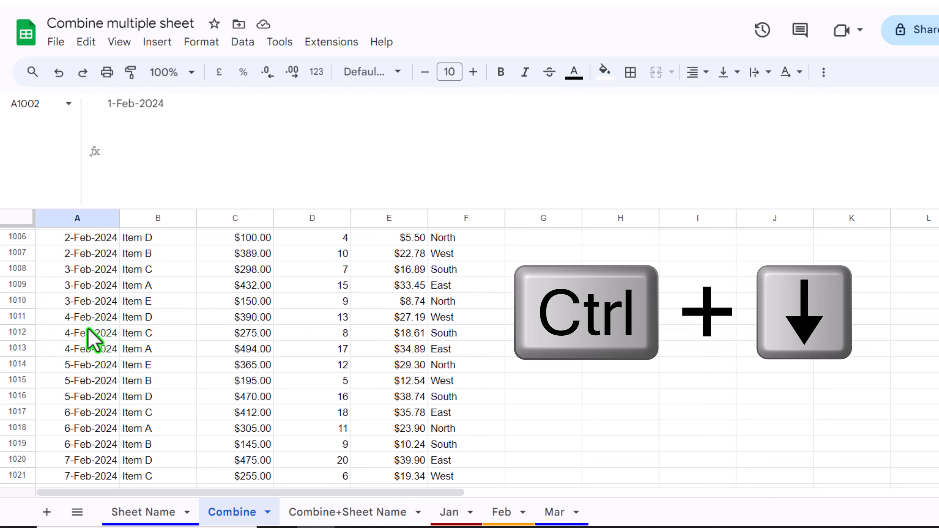
pyautogui.hotkey('ctrl', 'Down')
pyautogui.hotkey('ctrl', 'Down')
pyautogui.scroll(-3, 94, 340)
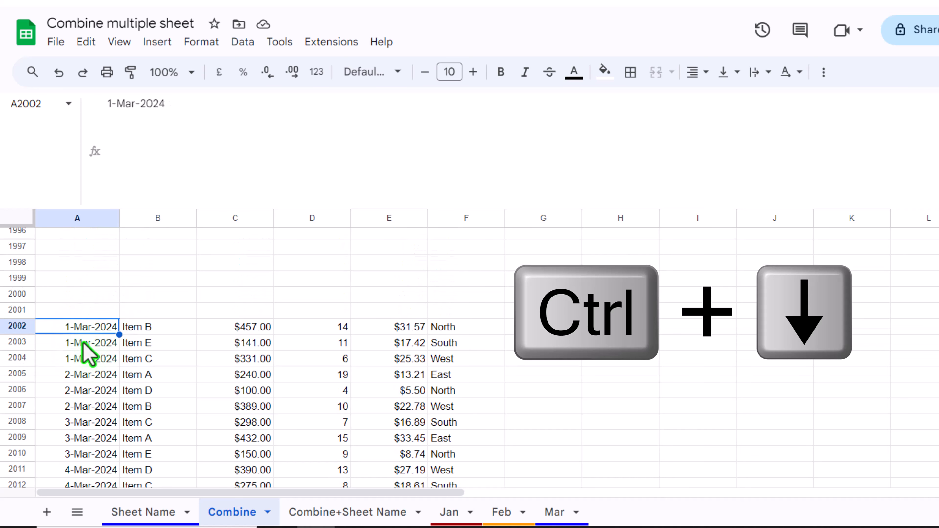
# Open a LET function with the name x on its own line before reduce in the A1 formula
pyautogui.hotkey('ctrl', 'Home')
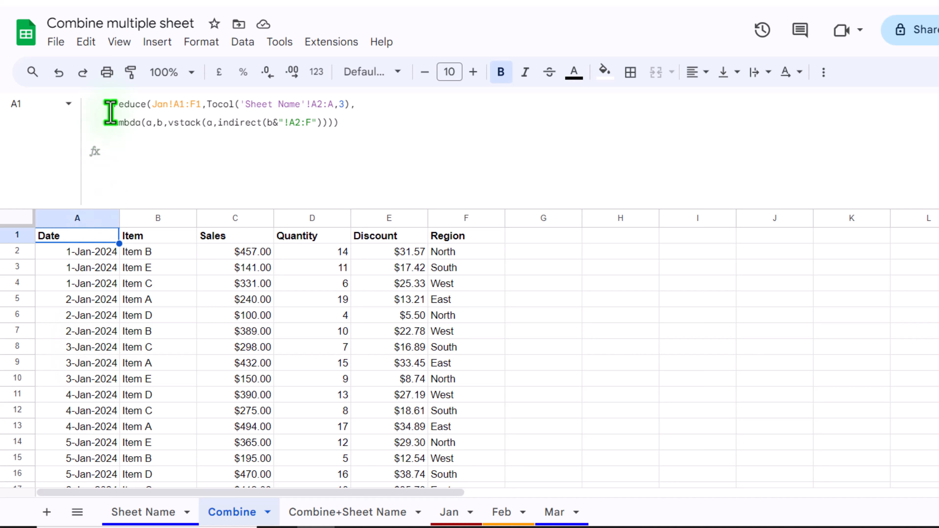
pyautogui.click(112, 103)
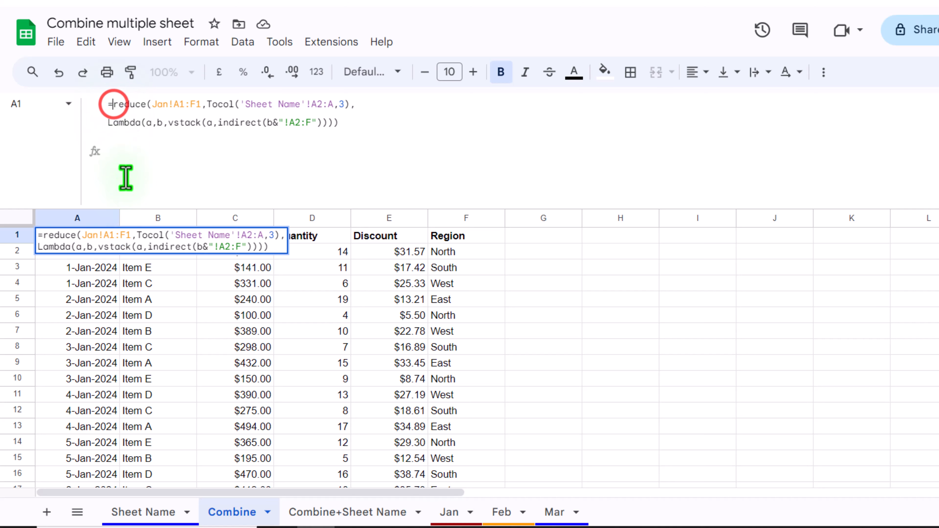
pyautogui.hotkey('ctrl', 'Return')
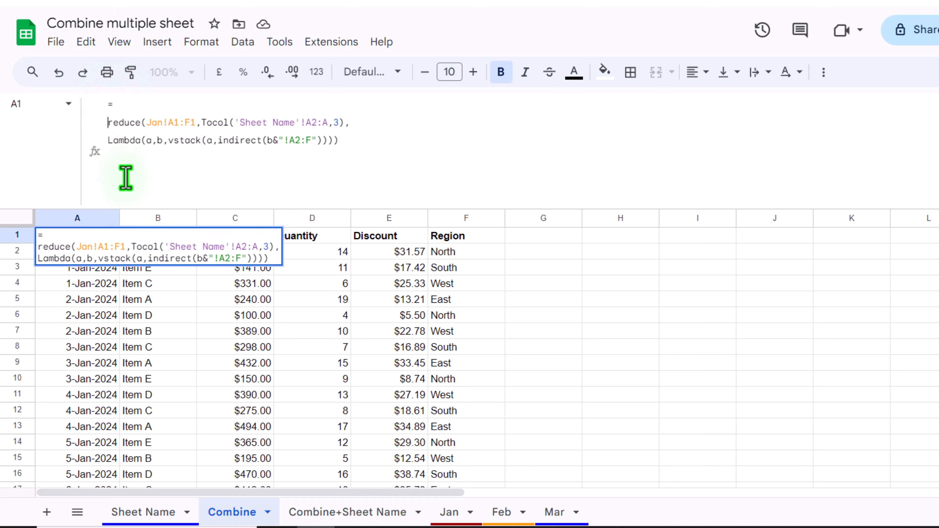
pyautogui.click(145, 101)
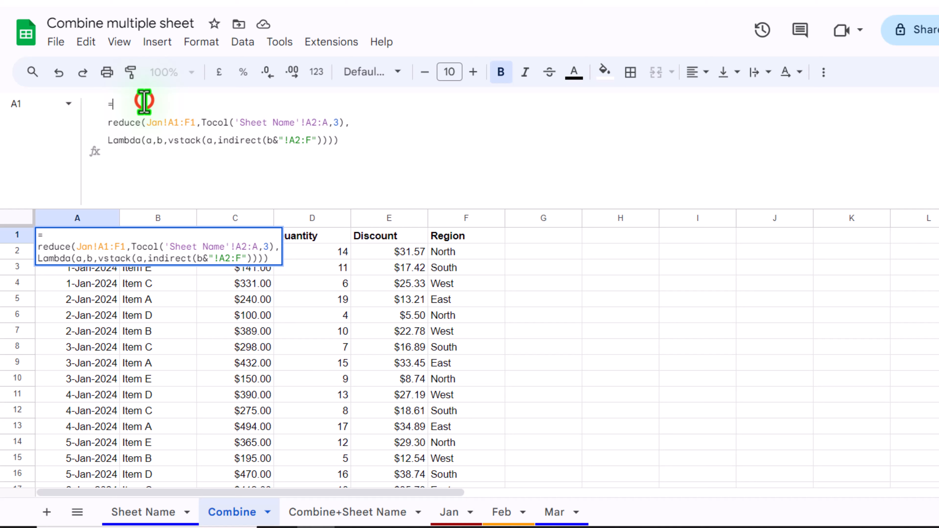
pyautogui.write('Let')
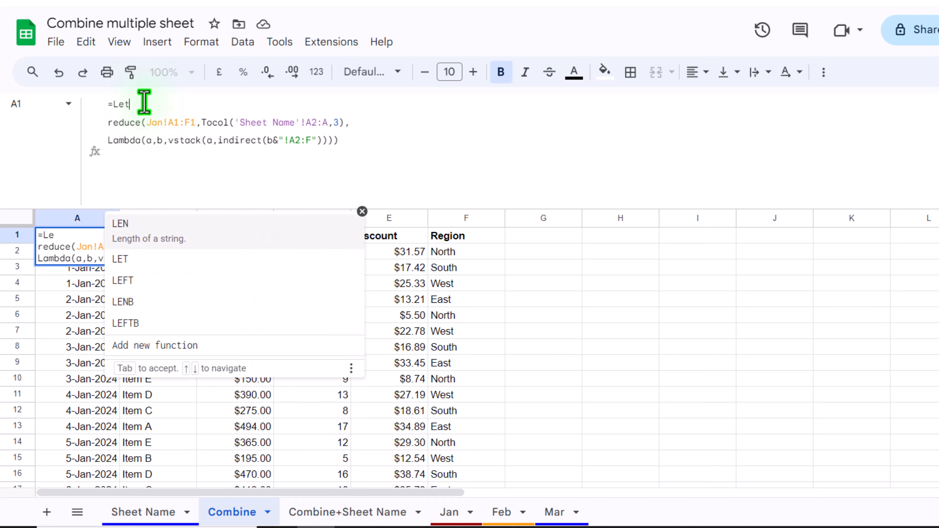
pyautogui.write('(')
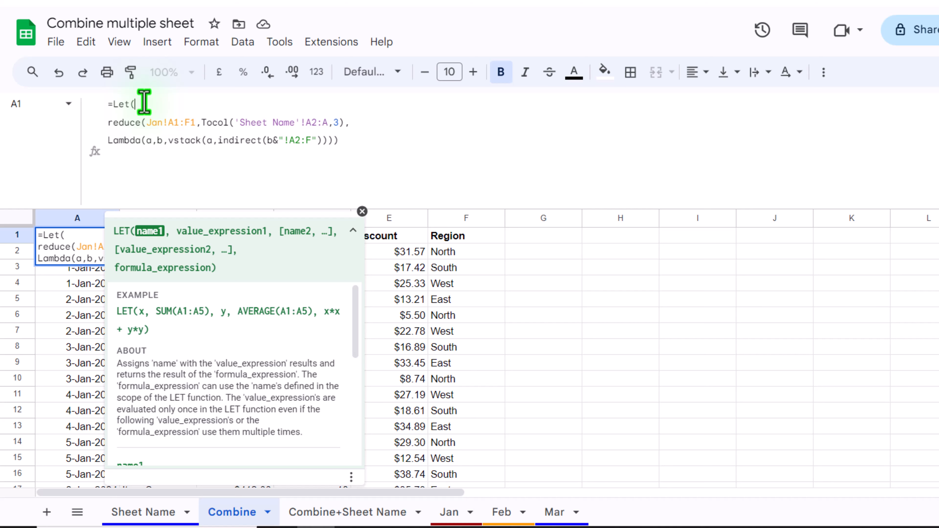
pyautogui.write('x,')
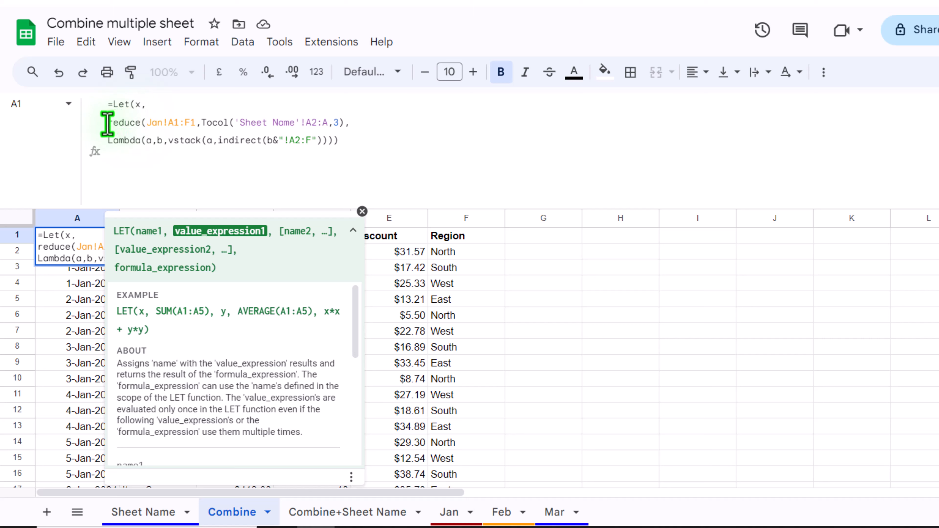
# End x's value expression with a comma after the REDUCE formula's closing parentheses and start a new line
pyautogui.moveTo(108, 123); pyautogui.dragTo(353, 145)
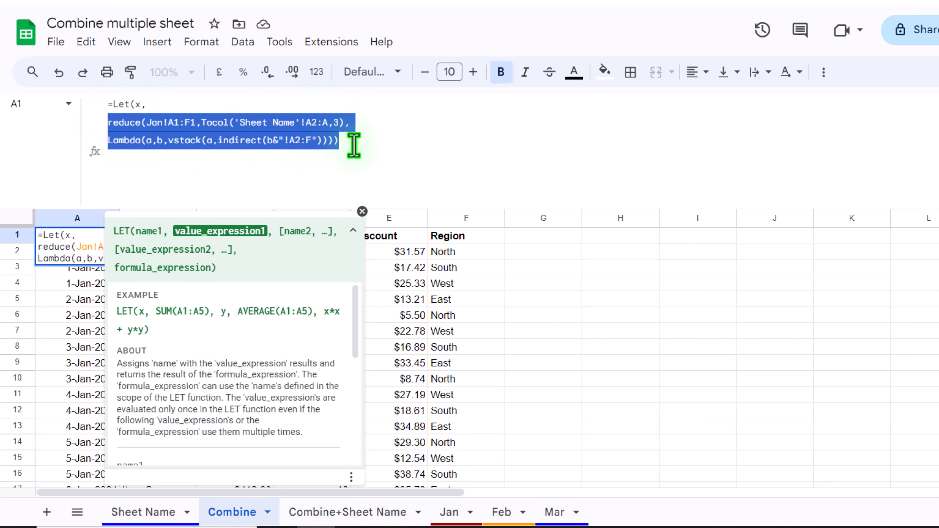
pyautogui.click(200, 114)
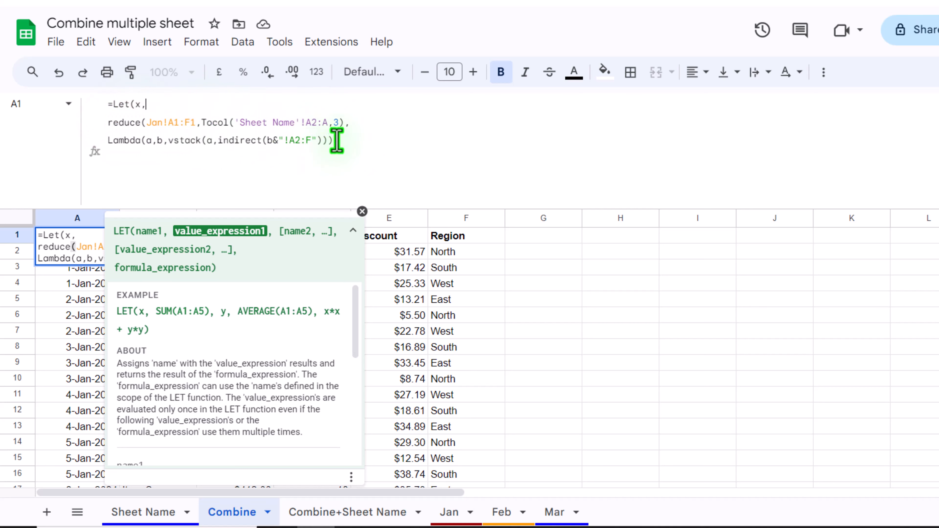
pyautogui.click(347, 138)
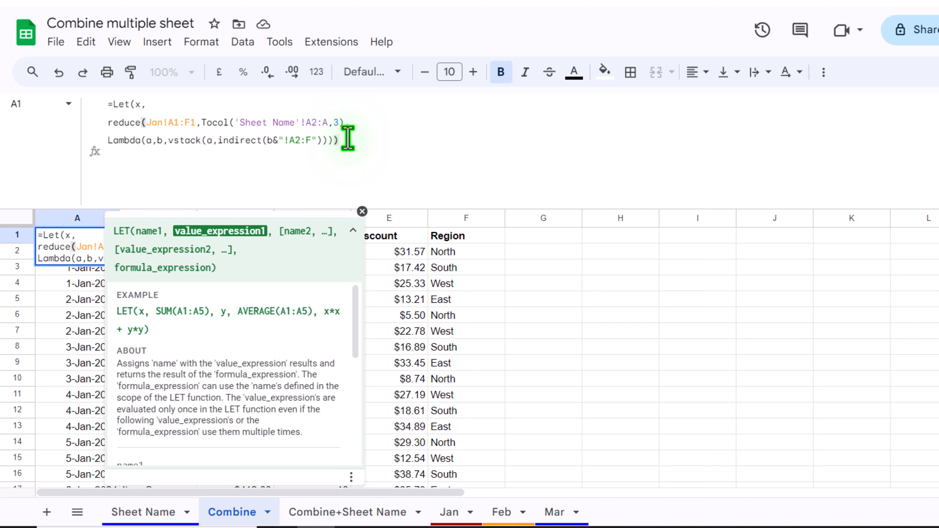
pyautogui.write(',')
pyautogui.hotkey('alt', 'Return')
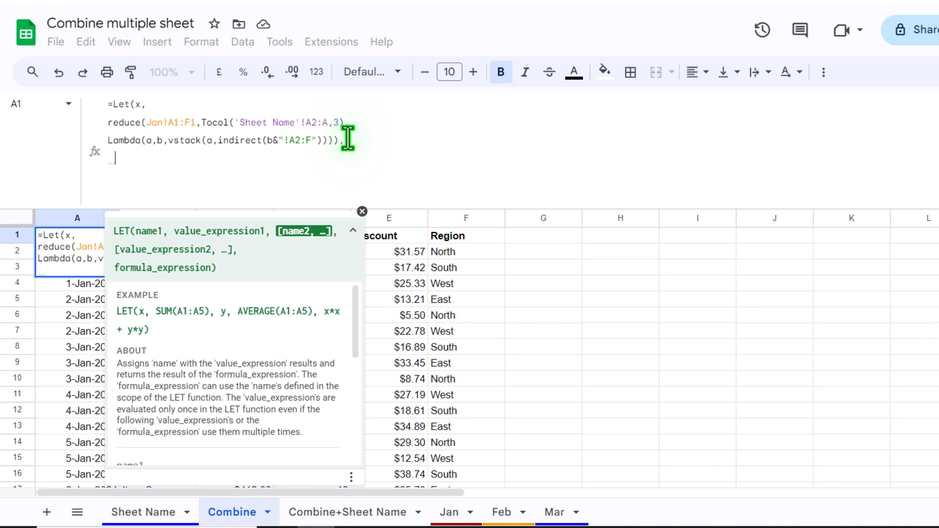
# Add the second LET name f and begin its value as a FILTER function with x as the range
pyautogui.write('f')
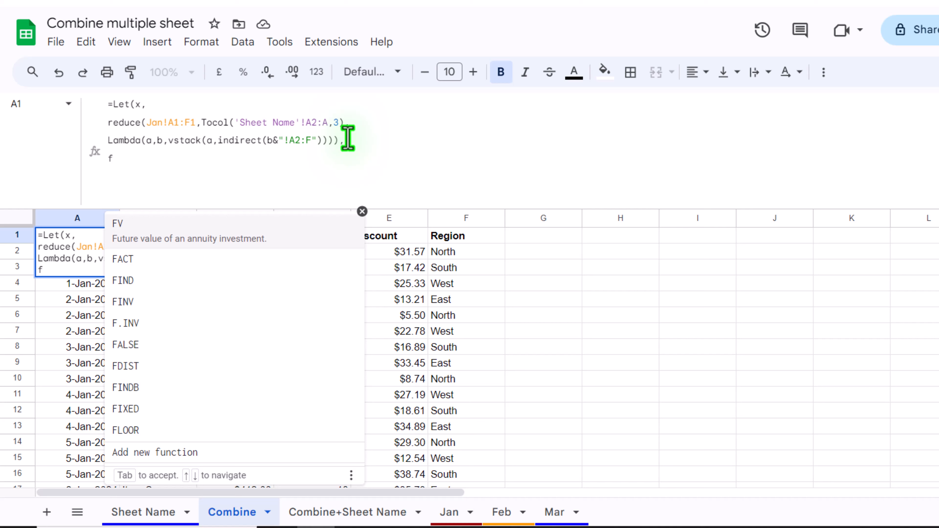
pyautogui.write(',')
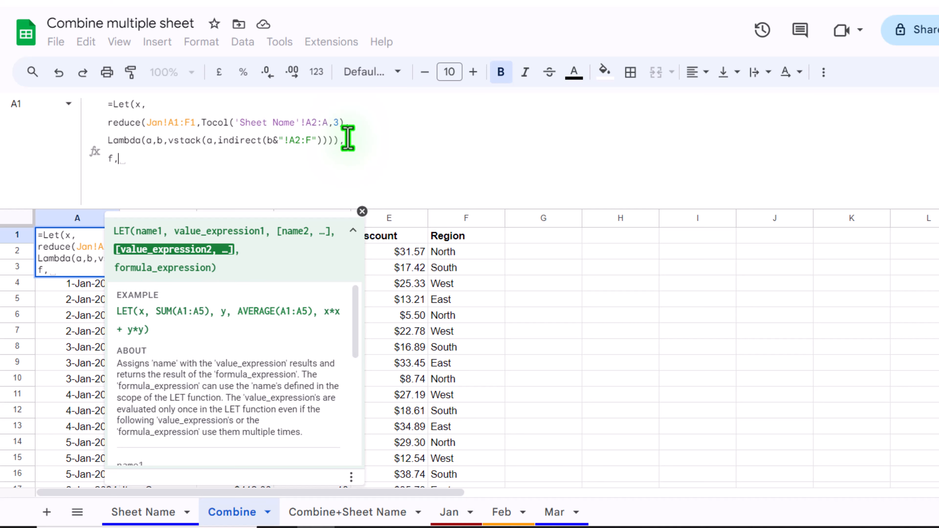
pyautogui.write('filter')
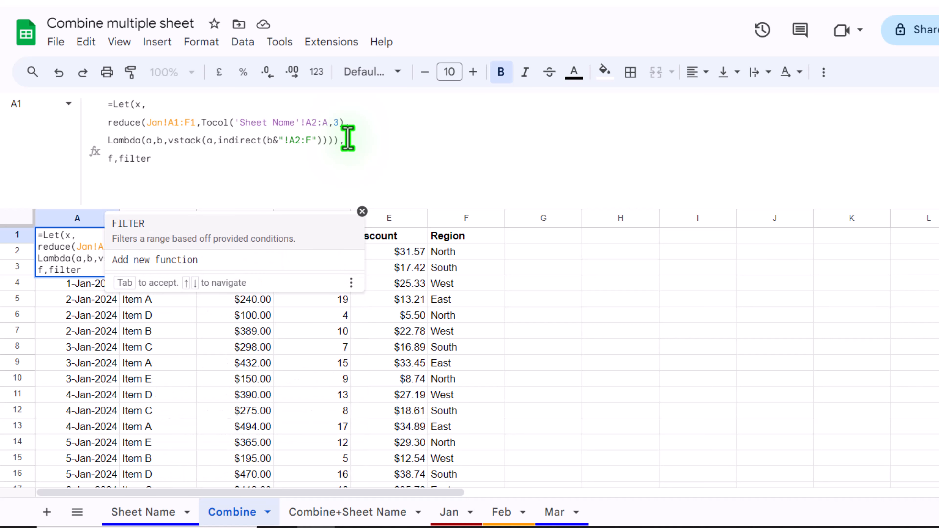
pyautogui.write('(')
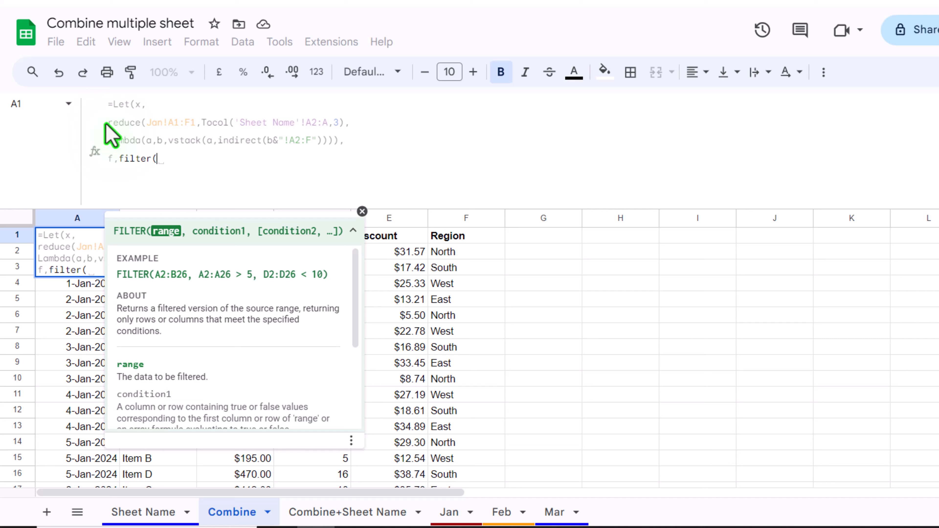
pyautogui.write('x,')
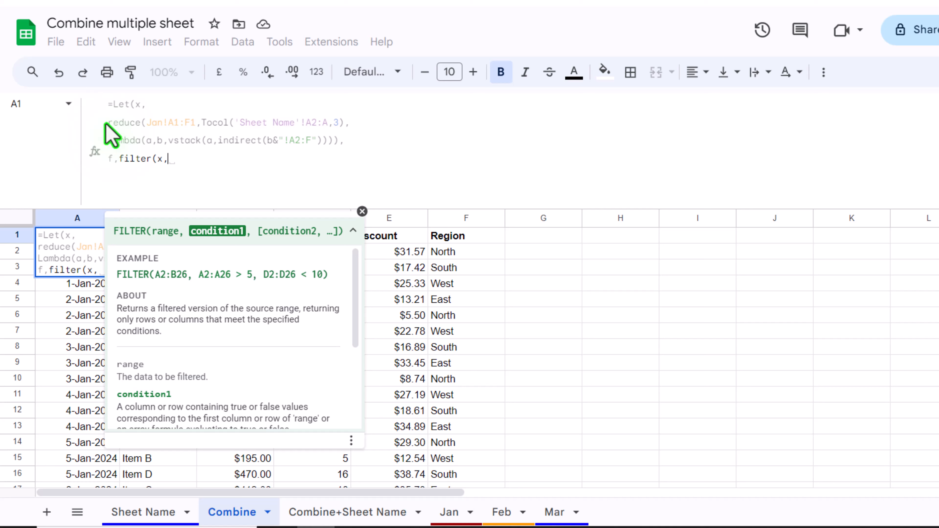
# Set the FILTER condition to CHOOSECOLS(x,1)<>"", close the function and add a comma and a new line
pyautogui.write('c')
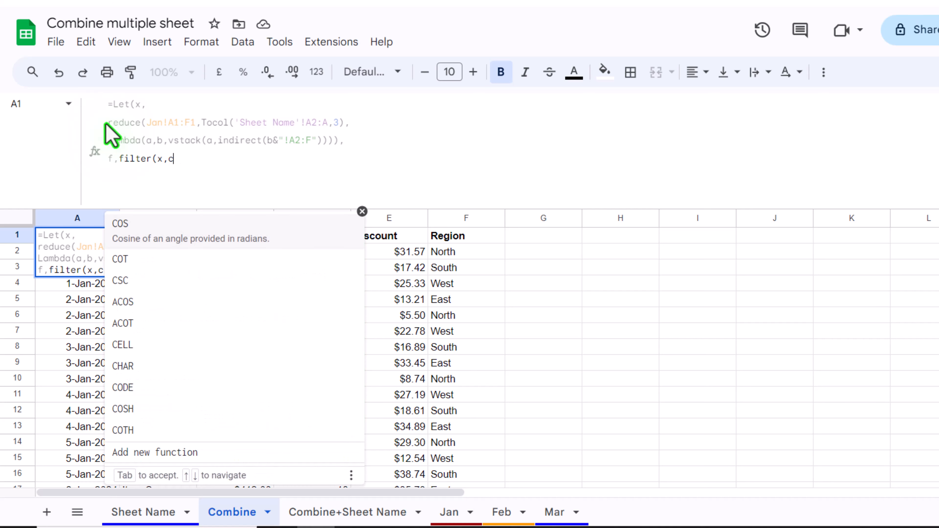
pyautogui.write('hoo')
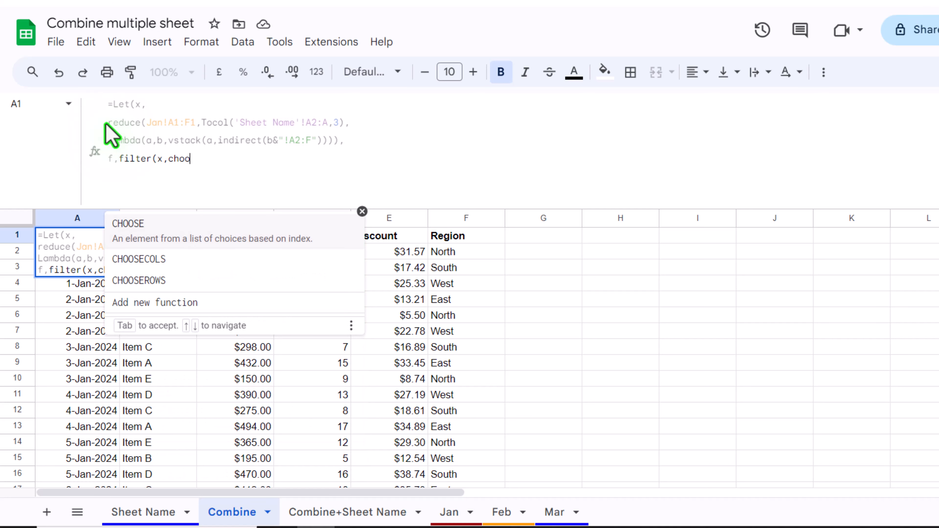
pyautogui.click(159, 253)
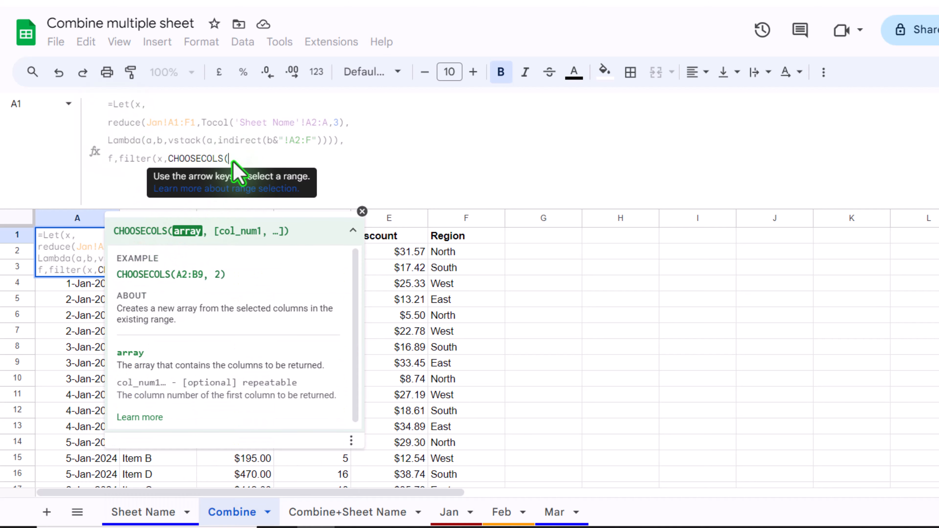
pyautogui.write('x')
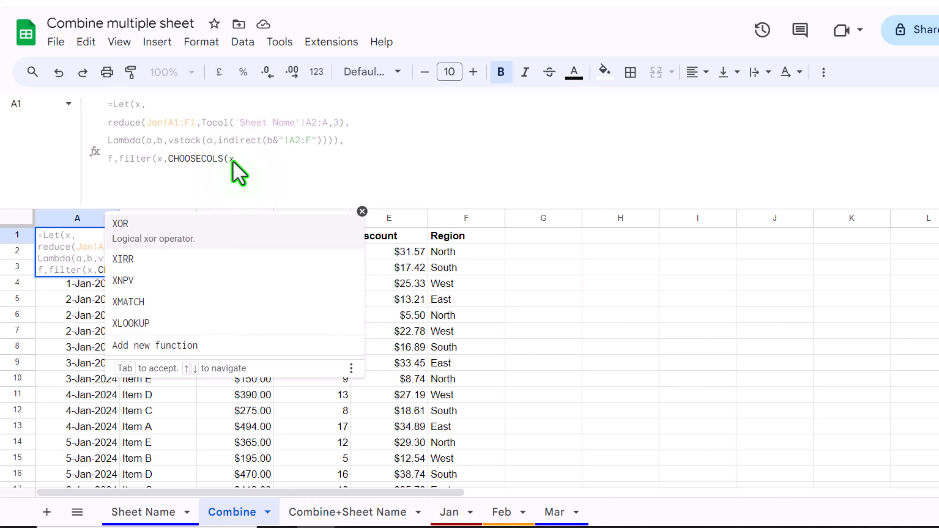
pyautogui.write(',')
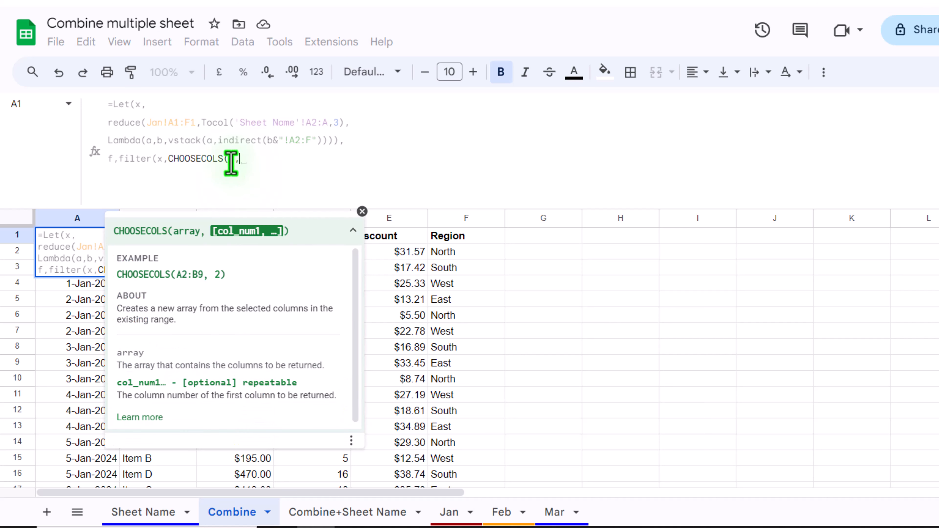
pyautogui.write('1')
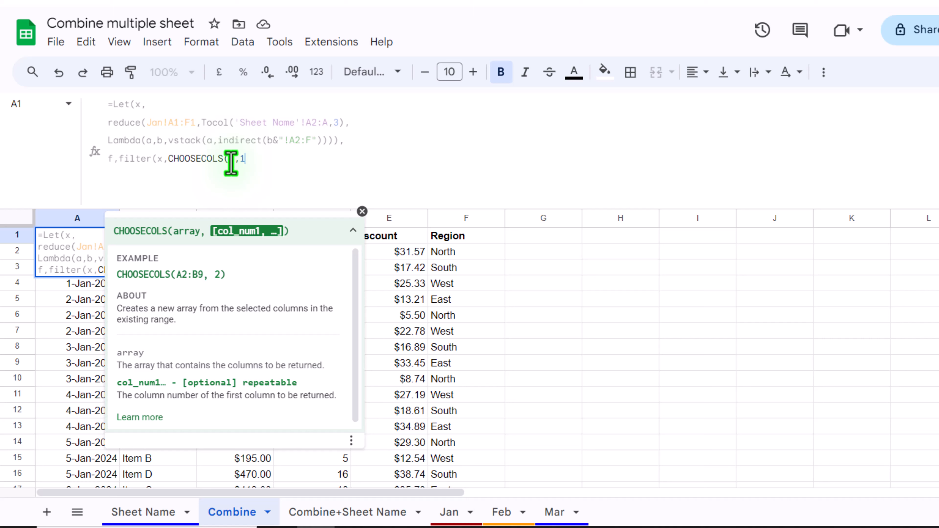
pyautogui.write(')')
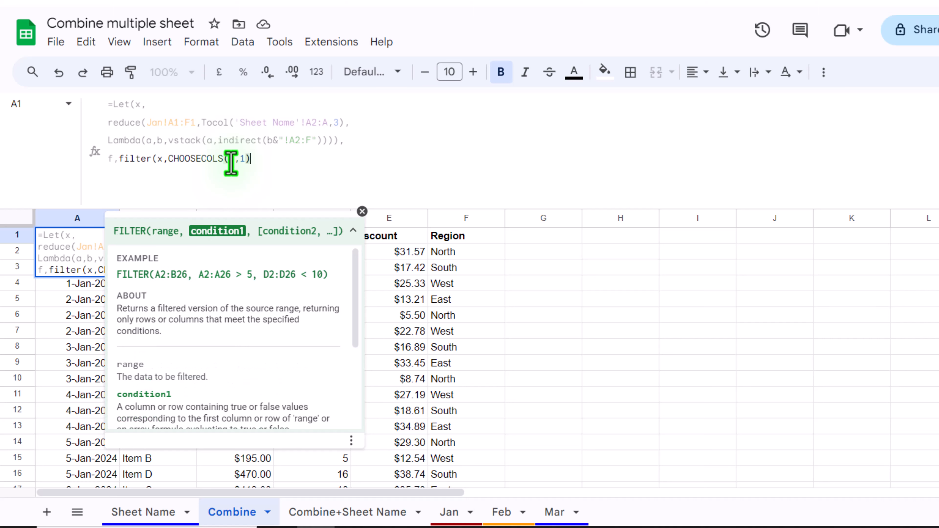
pyautogui.write('<>""), ')
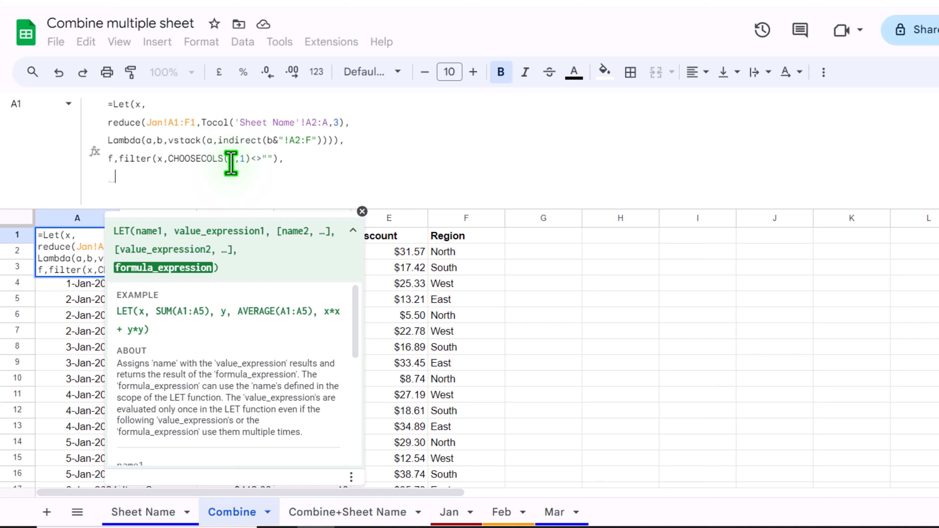
# Use f as LET's final formula expression, close the parenthesis and enter the formula in A1
pyautogui.write('f')
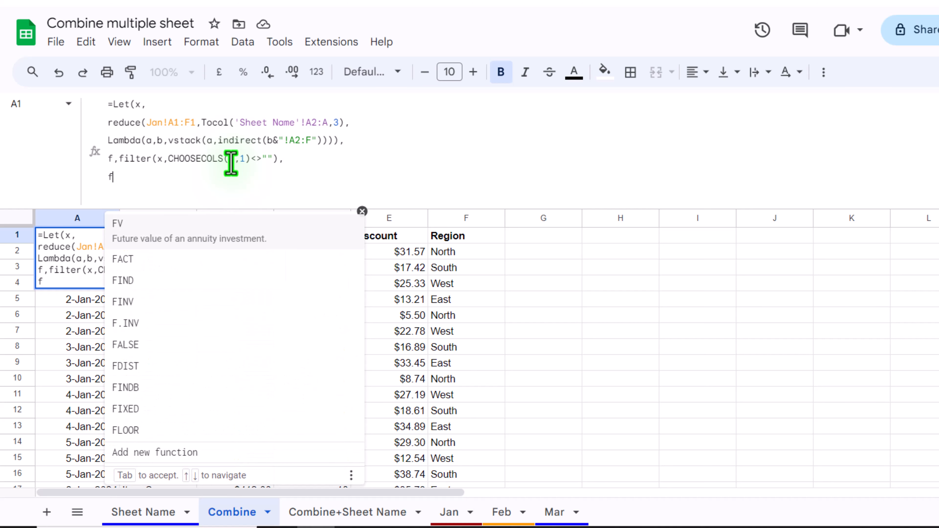
pyautogui.write(')')
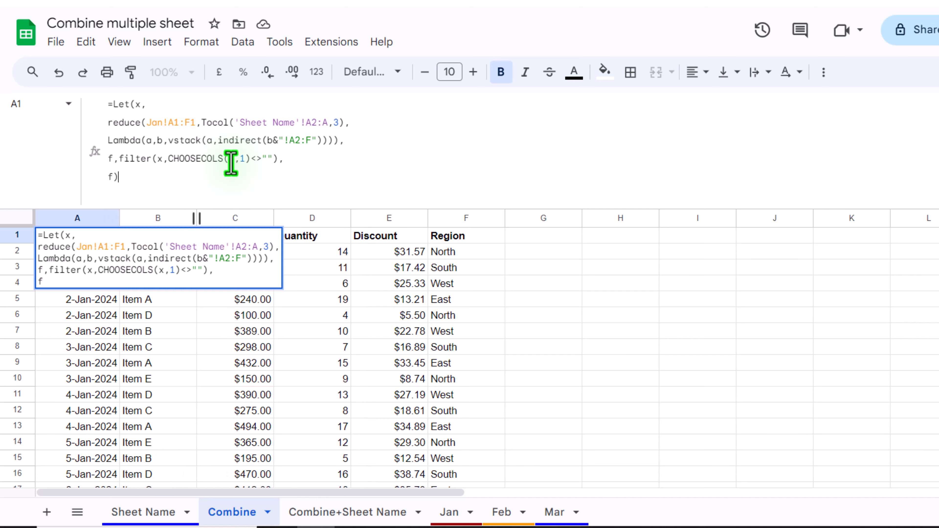
pyautogui.press('Return')
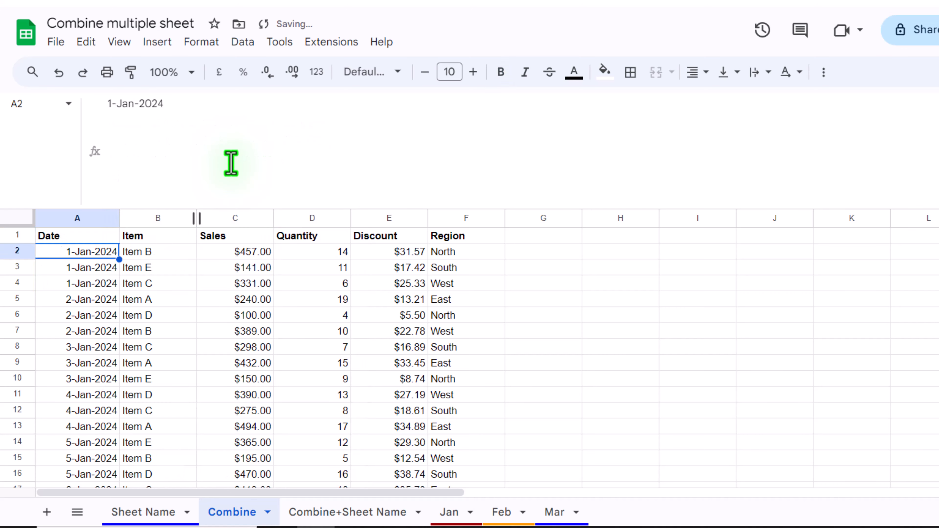
# Check the Combine sheet's rows from January through March for blank gaps and return to A1
pyautogui.scroll(-20, 172, 279)
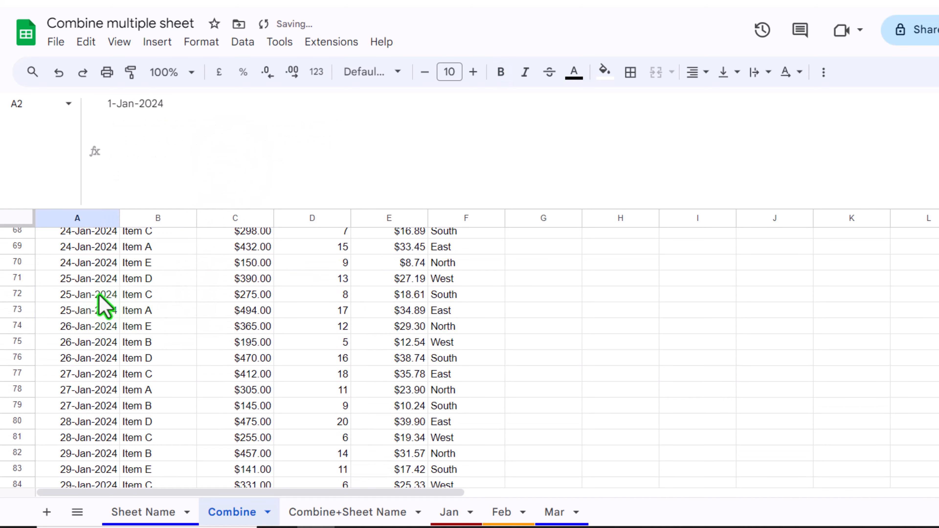
pyautogui.scroll(-20, 89, 304)
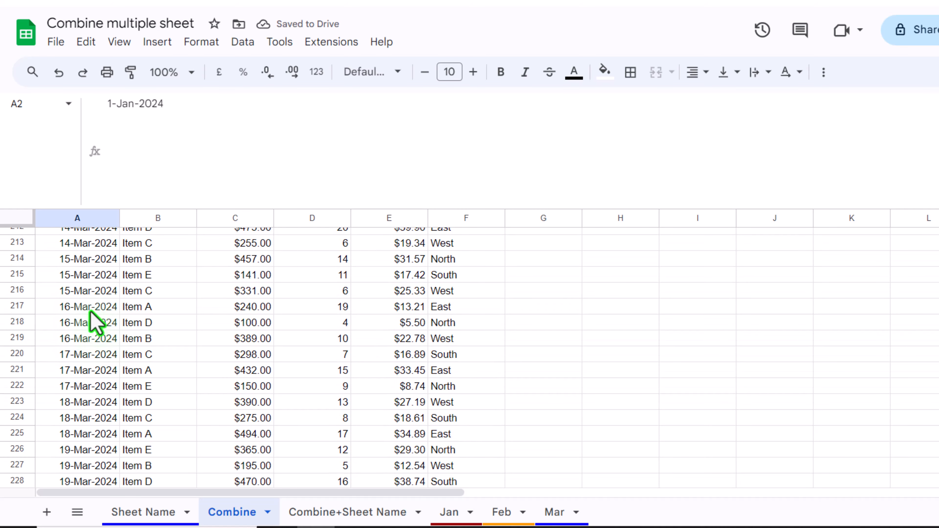
pyautogui.scroll(10, 95, 323)
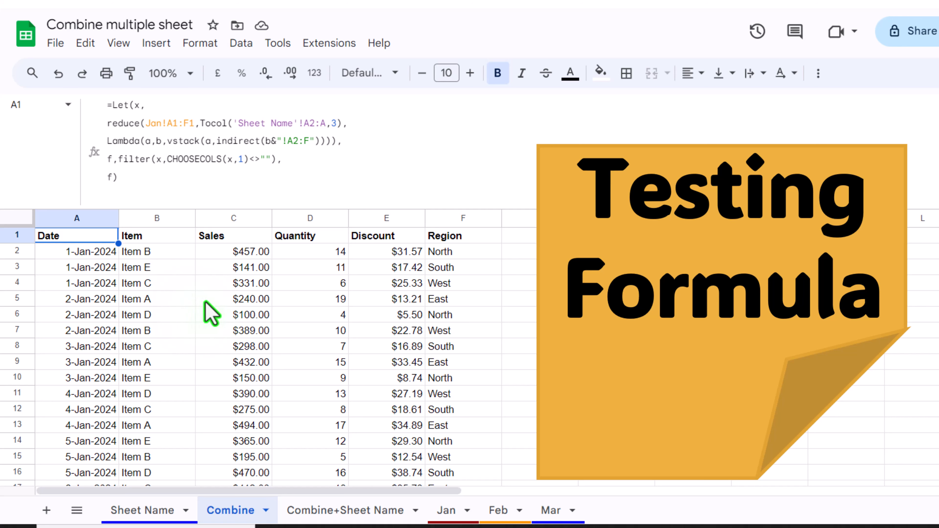
# Duplicate the Mar sheet
pyautogui.click(551, 510)
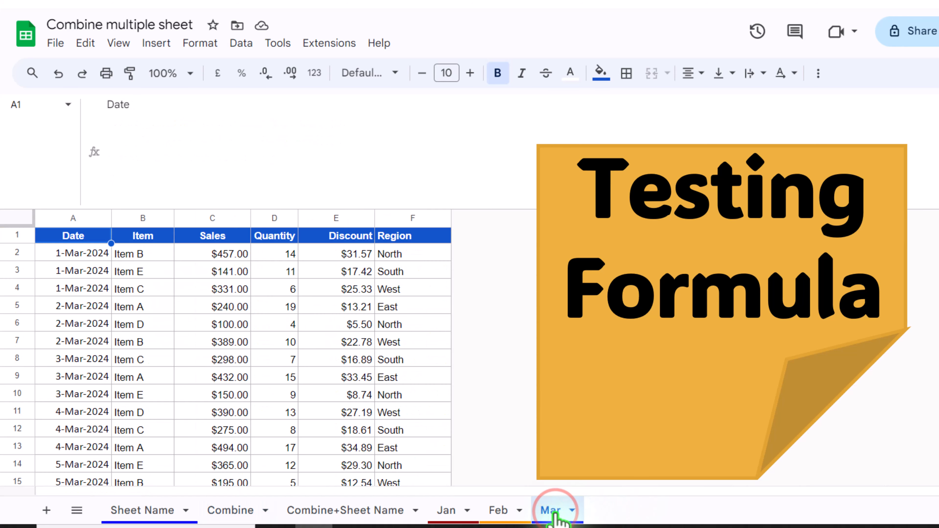
pyautogui.rightClick(554, 511)
pyautogui.click(548, 273)
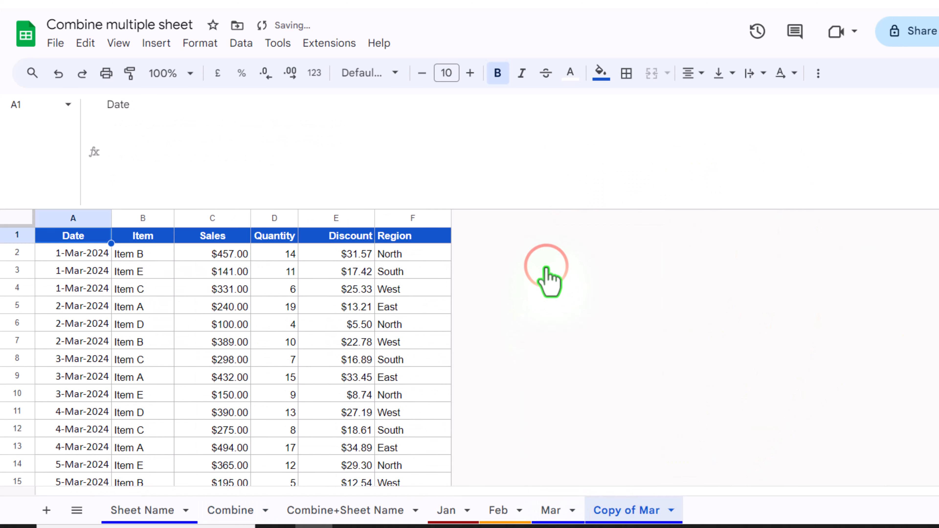
# Rename the duplicated March sheet as Apr and clear its records in A2:F84, below the header row
pyautogui.write('Apr')
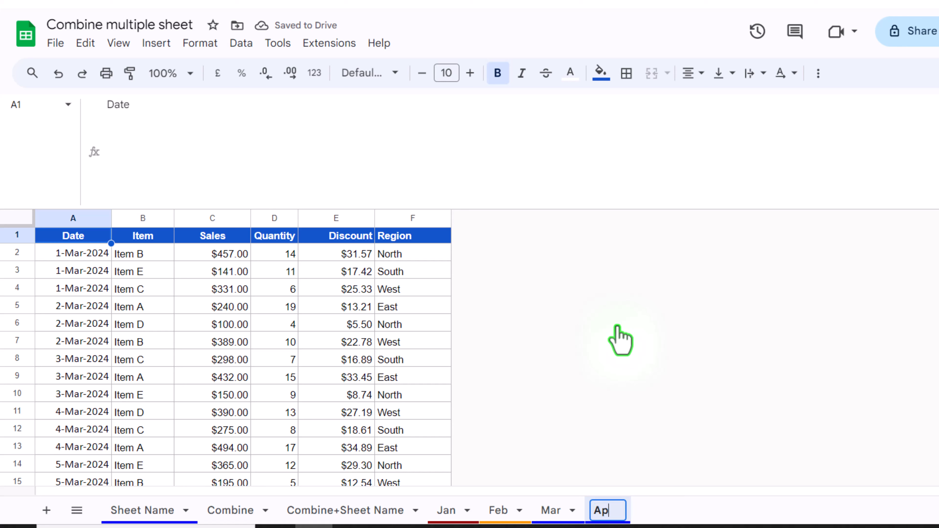
pyautogui.press('Return')
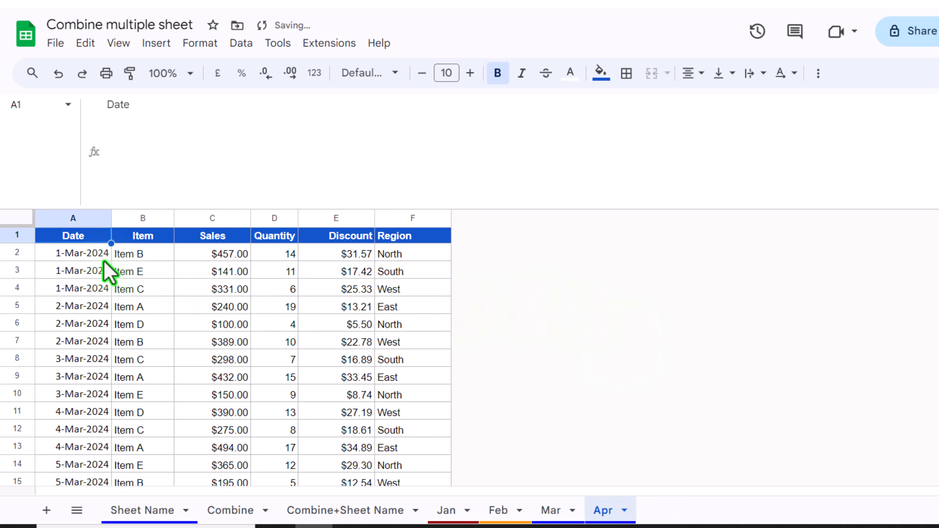
pyautogui.moveTo(93, 255); pyautogui.dragTo(388, 379)
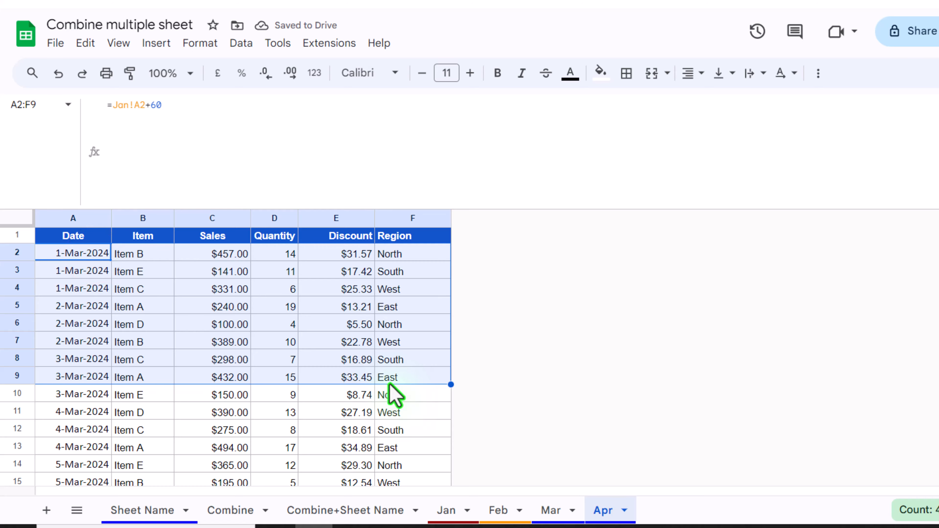
pyautogui.hotkey('ctrl', 'shift', 'Down')
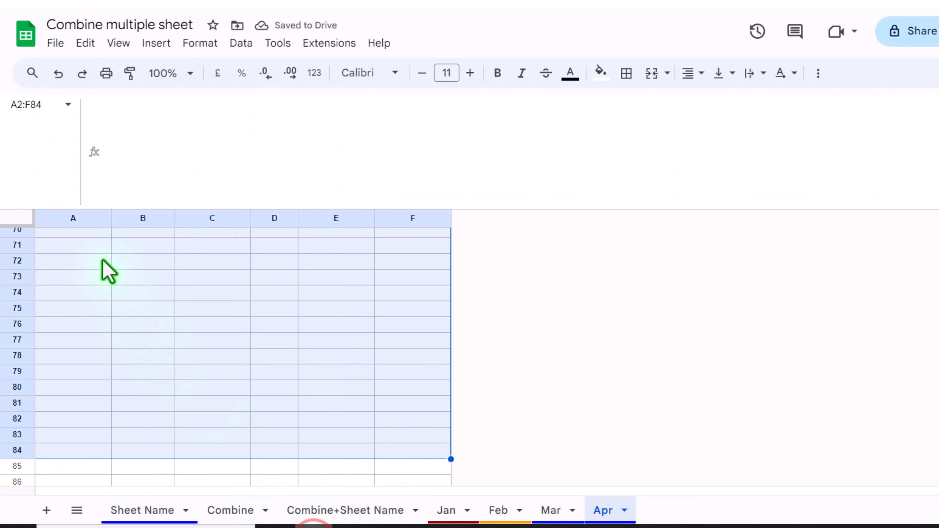
pyautogui.scroll(20, 107, 277)
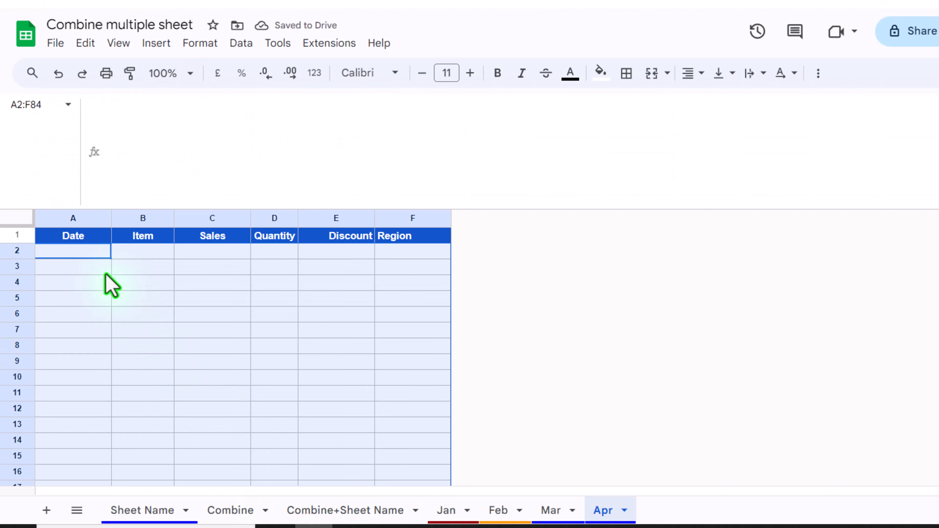
# Paste the copied April records into the Apr sheet from A2 using paste special
pyautogui.rightClick(87, 251)
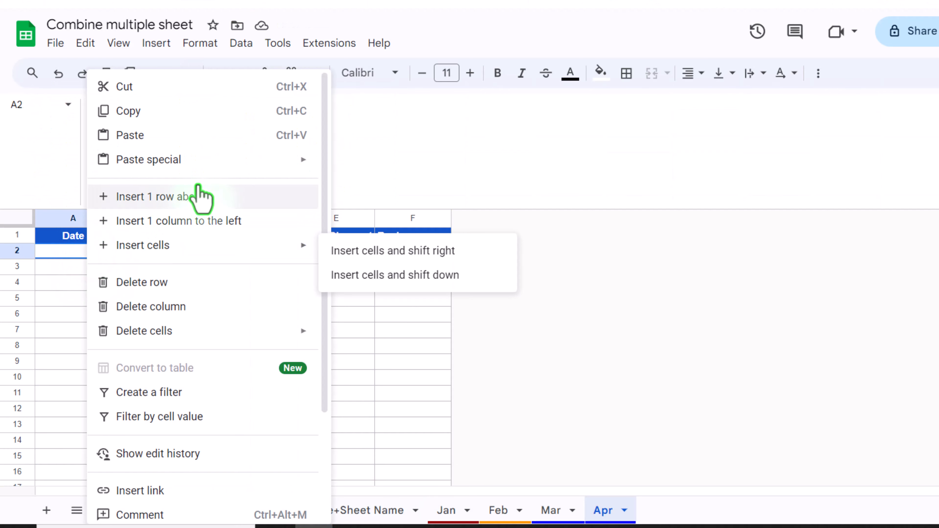
pyautogui.moveTo(233, 161)
pyautogui.click(372, 166)
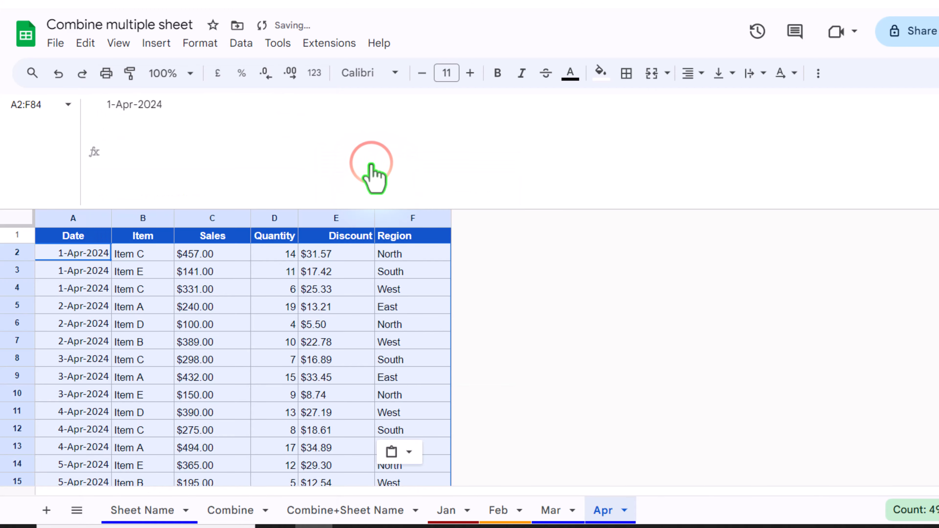
# Add Apr to the list in A5 of the Sheet Name sheet
pyautogui.click(136, 514)
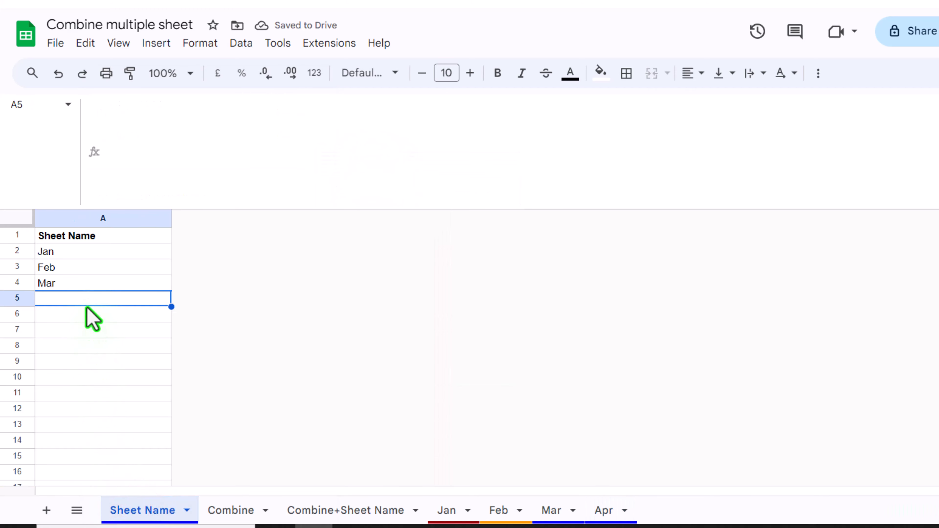
pyautogui.write('Apr')
pyautogui.press('Return')
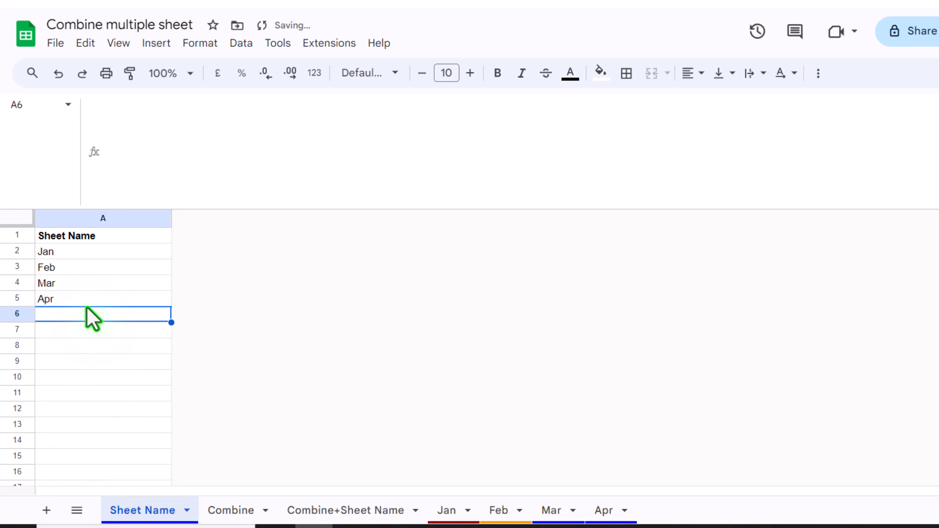
# Check the Combine sheet for the April rows below the March data and return to the top
pyautogui.click(221, 510)
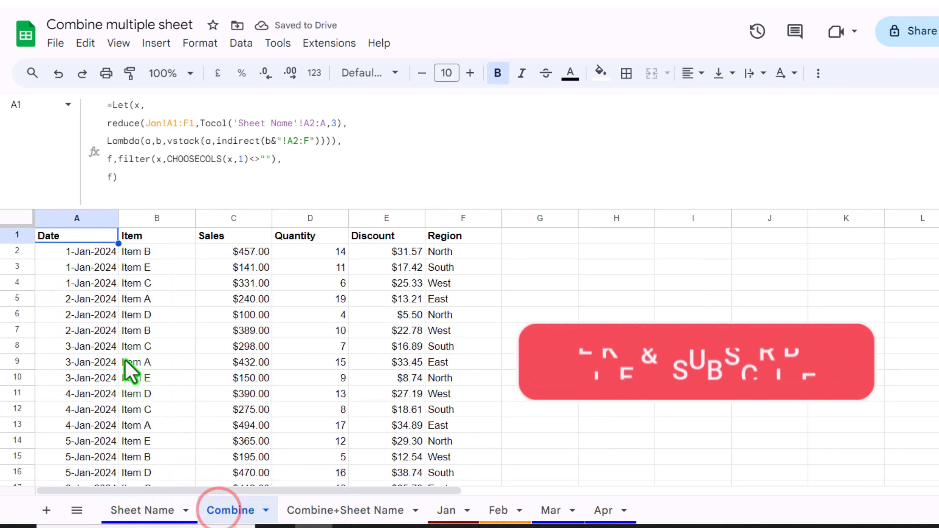
pyautogui.scroll(-20, 129, 369)
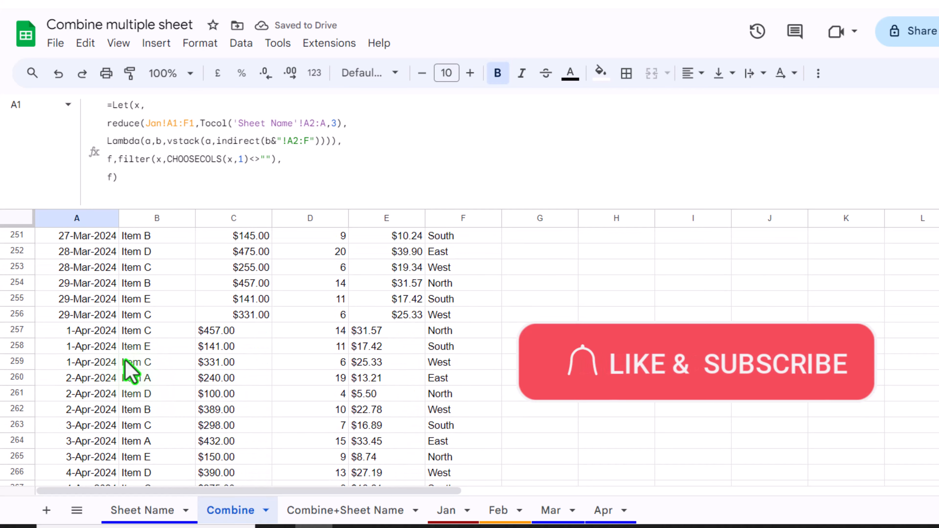
pyautogui.scroll(-8, 124, 360)
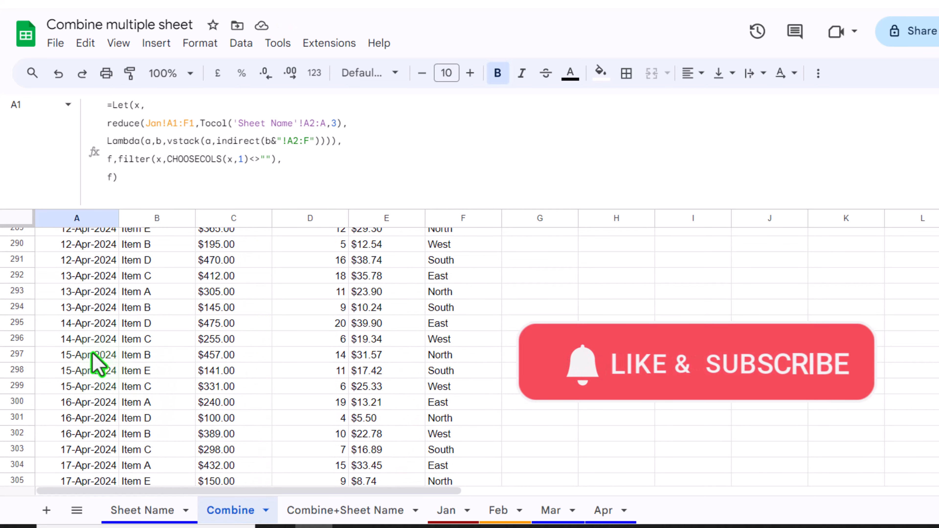
pyautogui.scroll(-10, 93, 357)
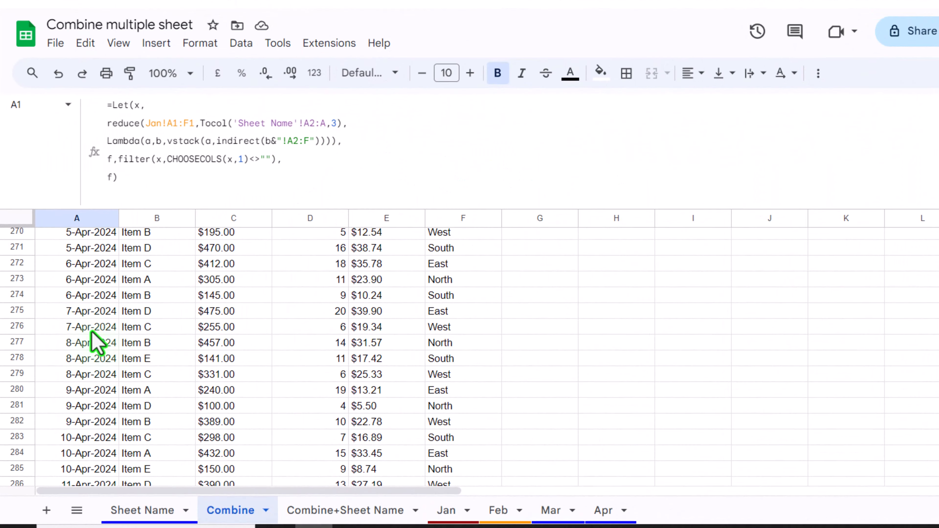
pyautogui.scroll(20, 95, 342)
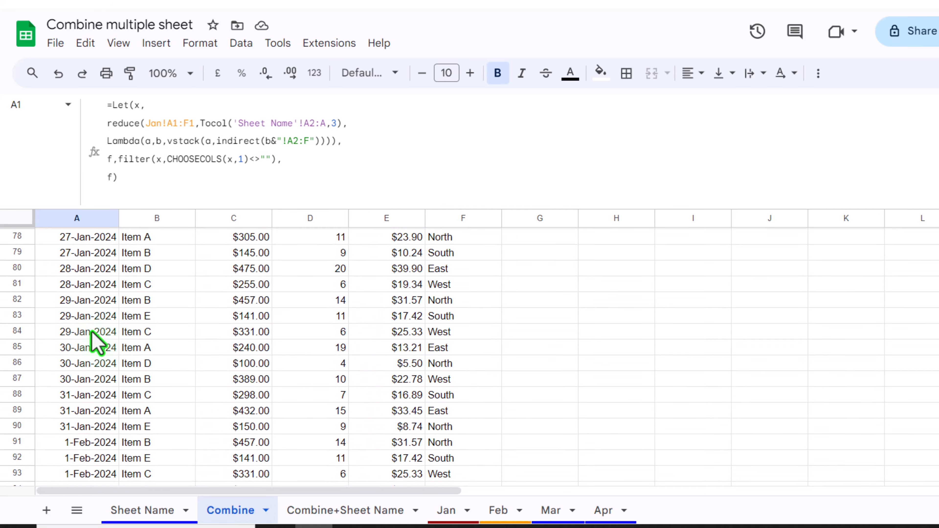
pyautogui.scroll(13, 96, 342)
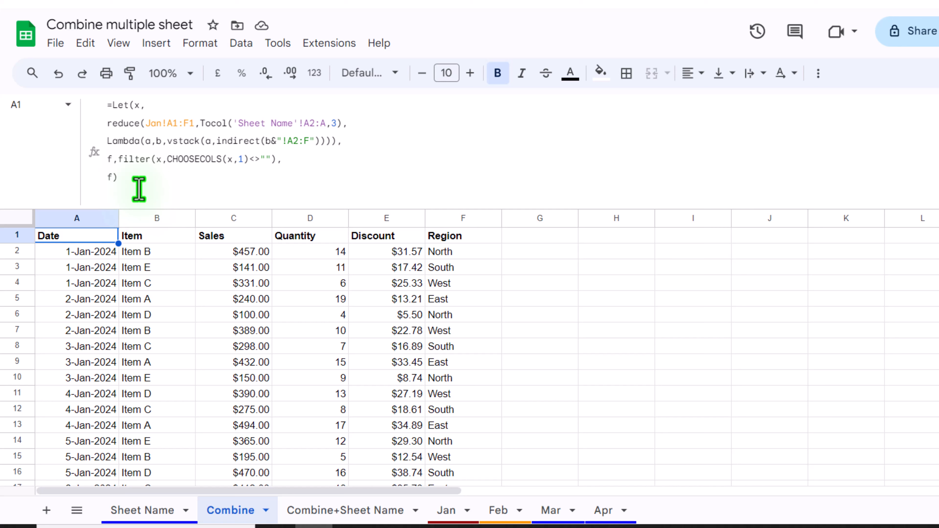
# Copy the complete LET formula from Combine A1 into A1 of the Combine+Sheet Name sheet
pyautogui.click(139, 185)
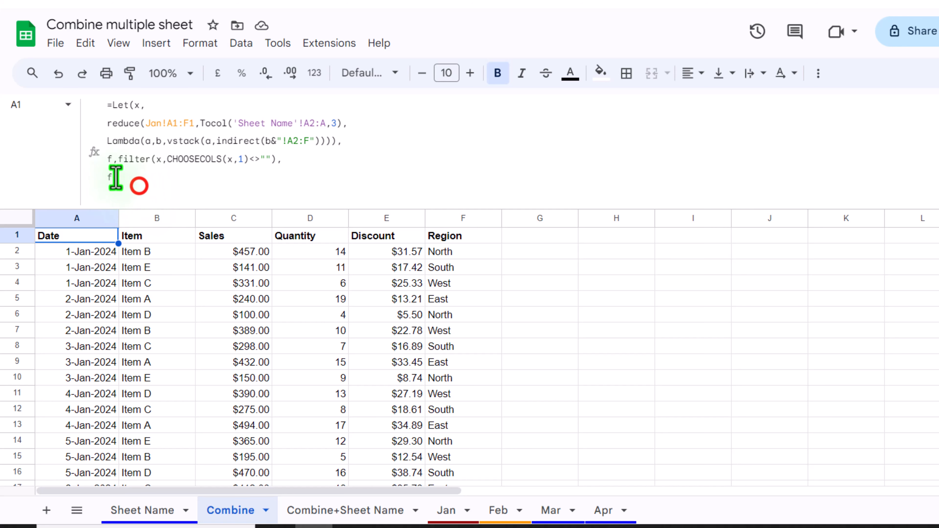
pyautogui.moveTo(115, 177); pyautogui.dragTo(59, 109)
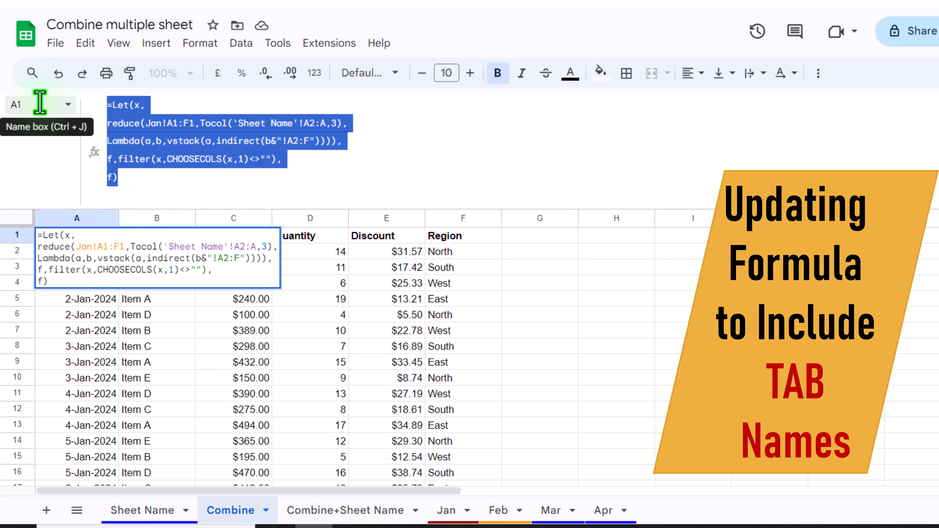
pyautogui.press('Escape')
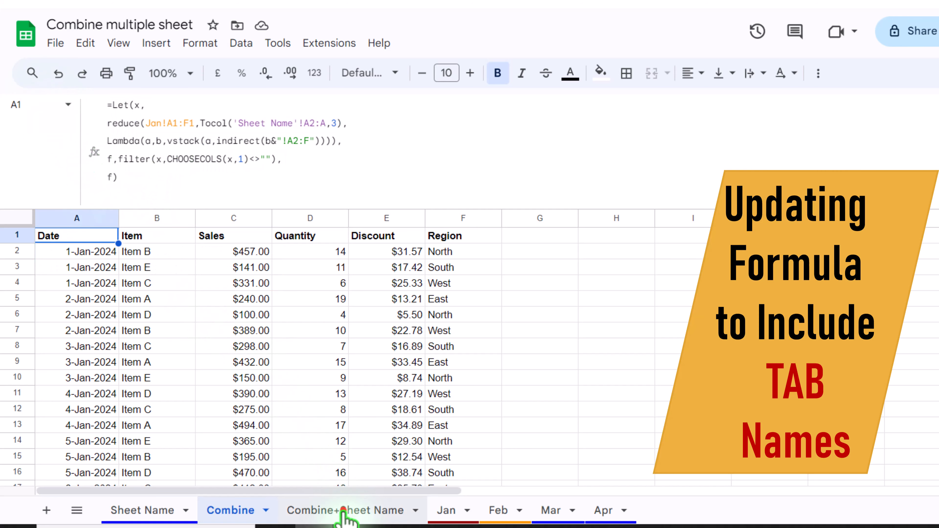
pyautogui.click(343, 511)
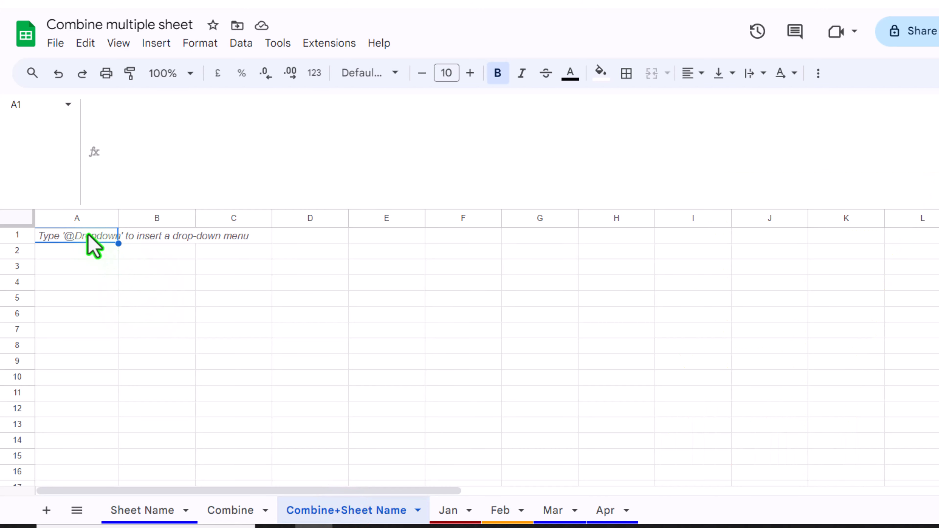
pyautogui.doubleClick(88, 235)
pyautogui.hotkey('ctrl', 'v')
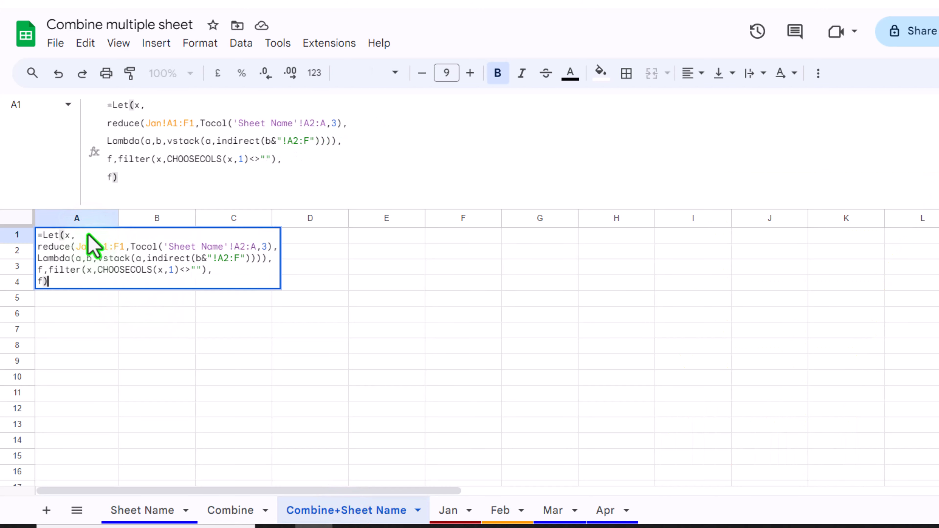
pyautogui.press('Return')
pyautogui.click(92, 238)
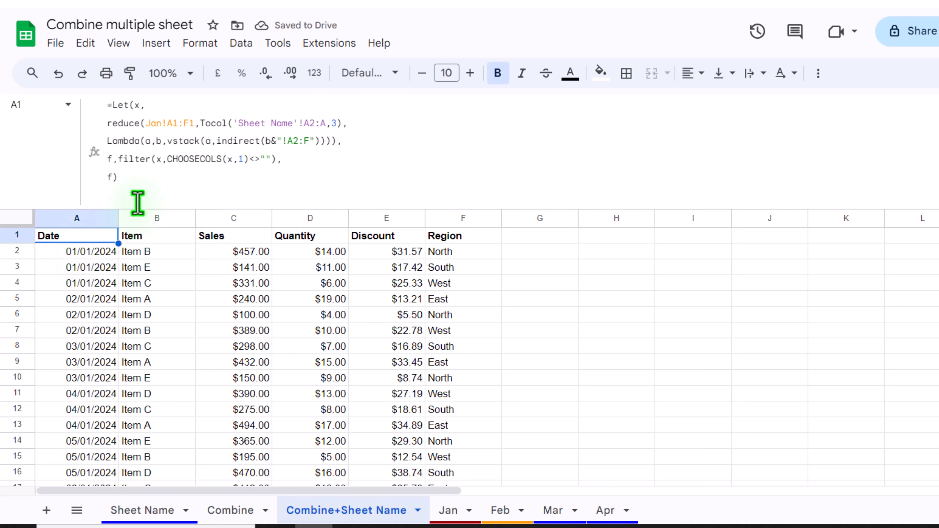
# Wrap the INDIRECT call inside VSTACK as Hstack(b,indirect(b&"!A2:F")) and enter the updated formula
pyautogui.click(216, 142)
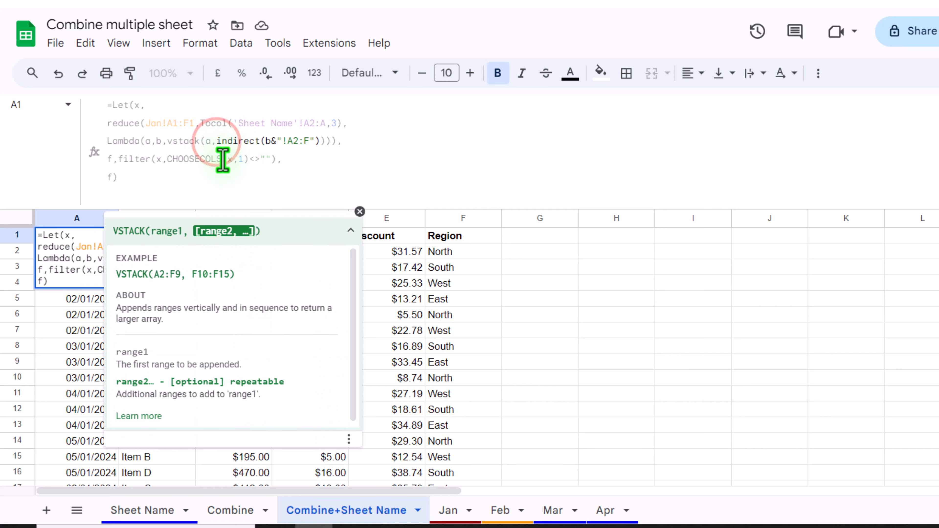
pyautogui.write('Hstack(')
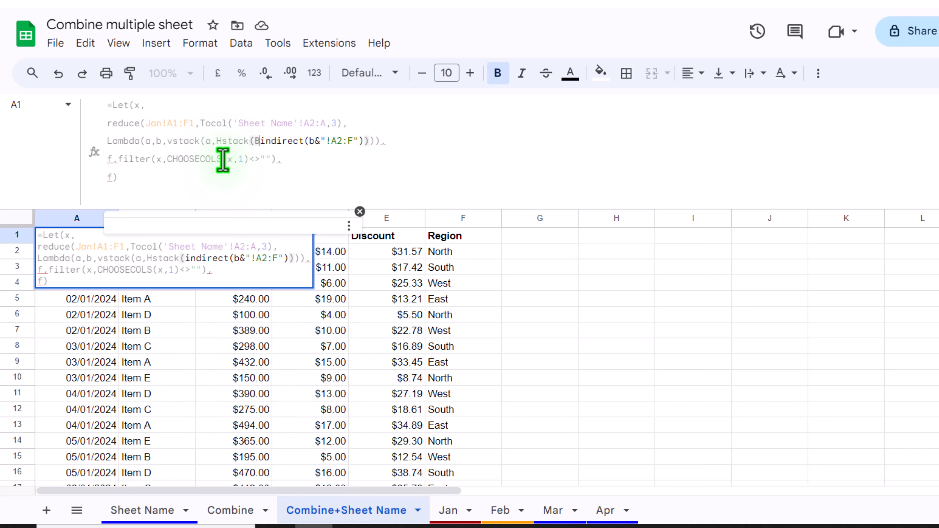
pyautogui.write('b')
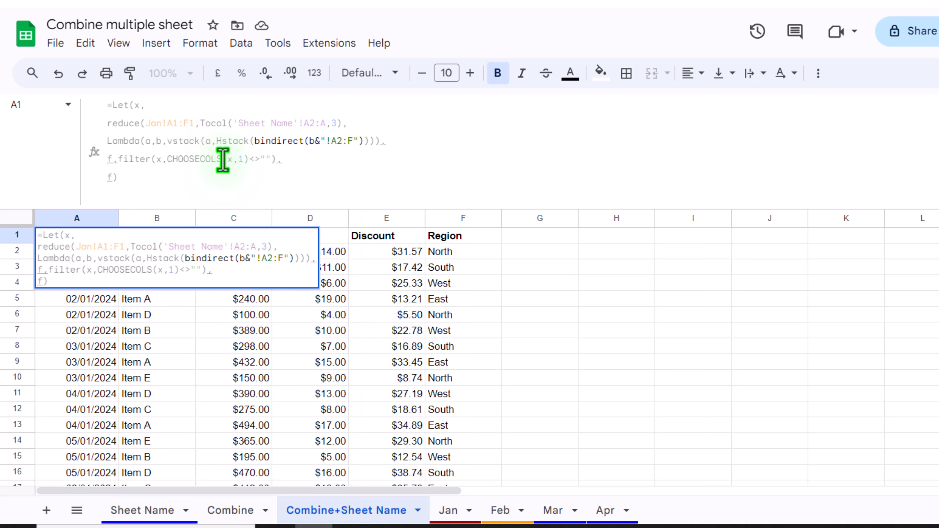
pyautogui.write(',')
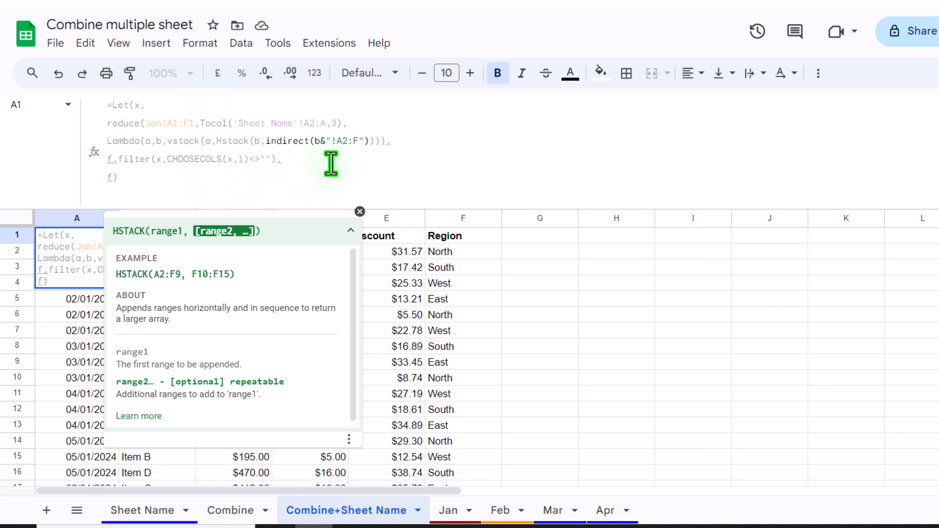
pyautogui.click(369, 141)
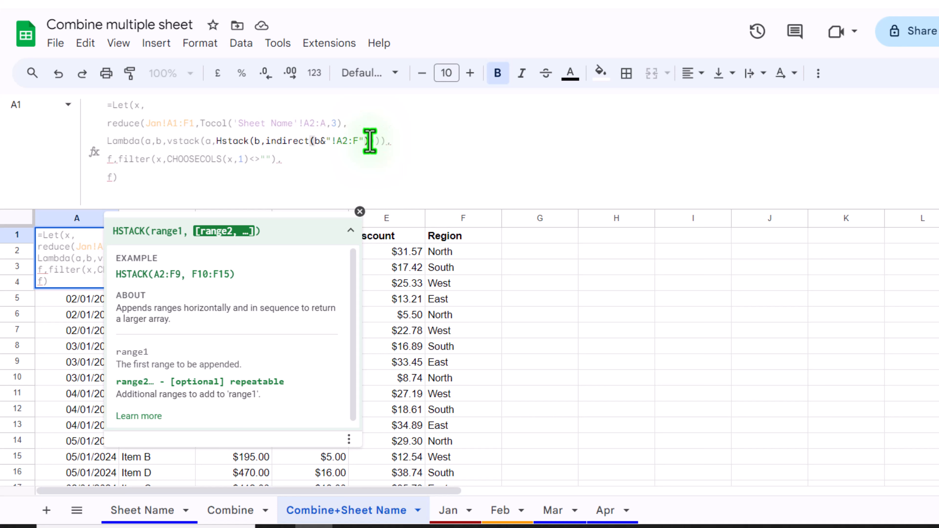
pyautogui.write(')')
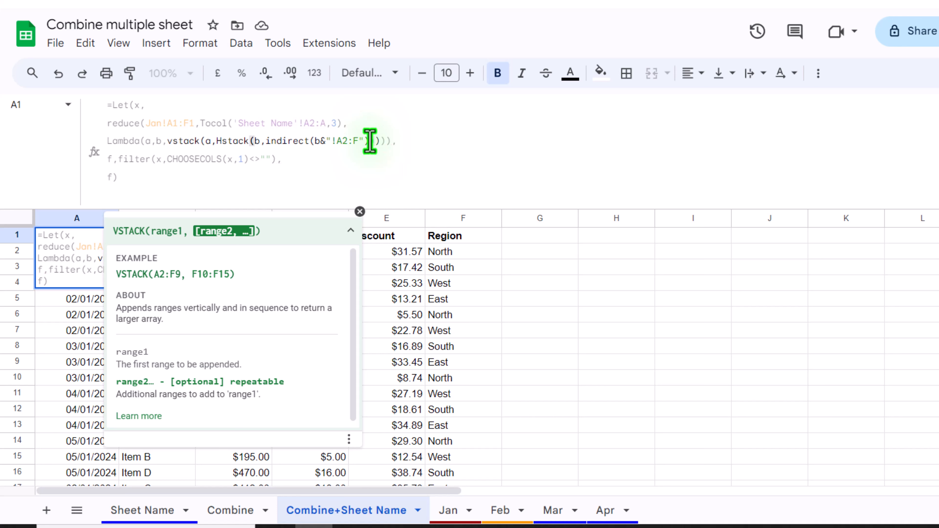
pyautogui.press('Return')
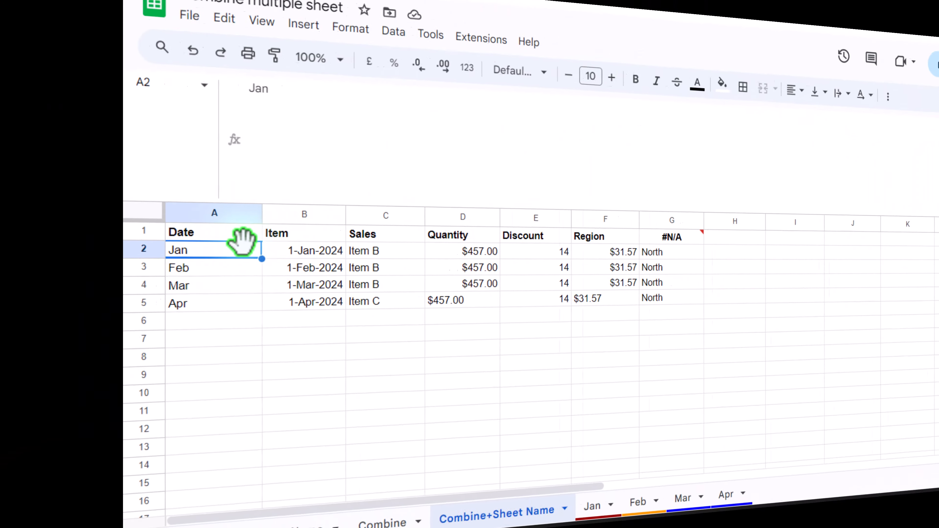
pyautogui.click(106, 251)
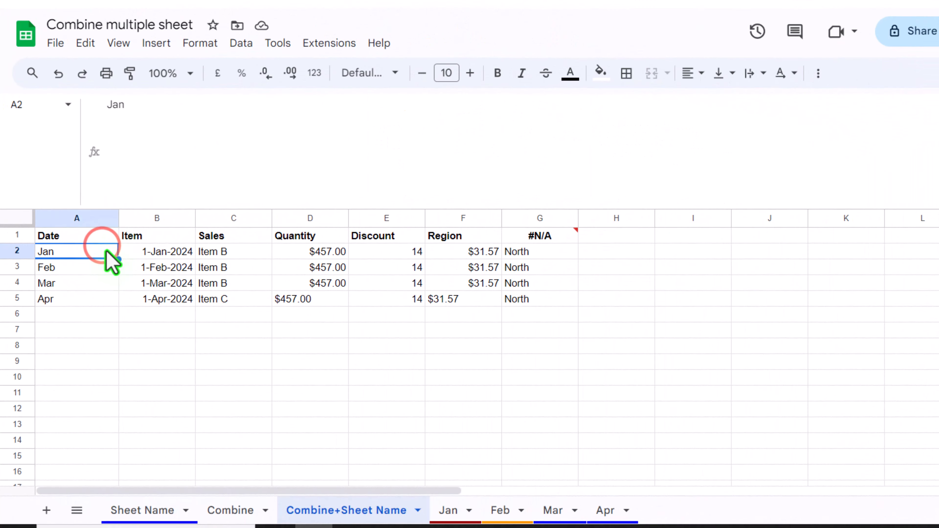
# Wrap the inner Hstack call of the A1 formula in IFNA with b as the fallback: IFNA(Hstack(b,indirect(b&"!A2:F")),b)
pyautogui.click(100, 237)
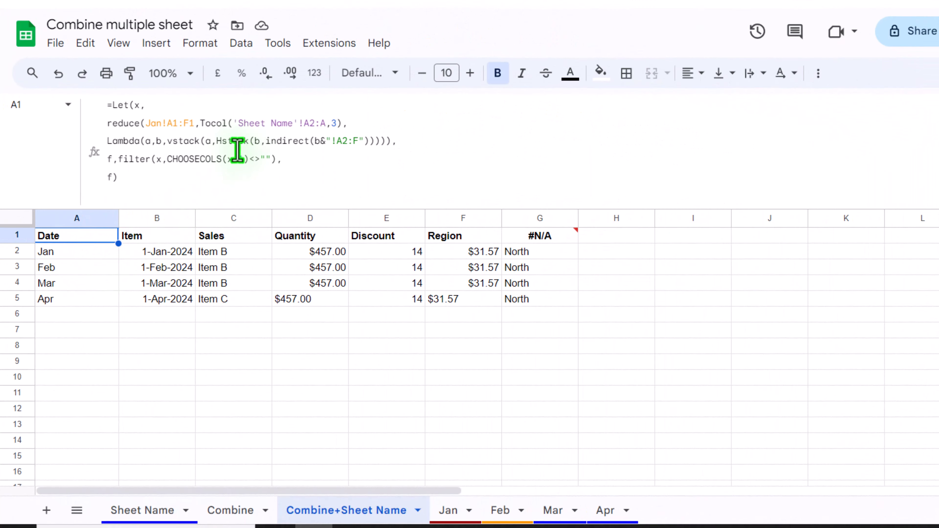
pyautogui.click(215, 139)
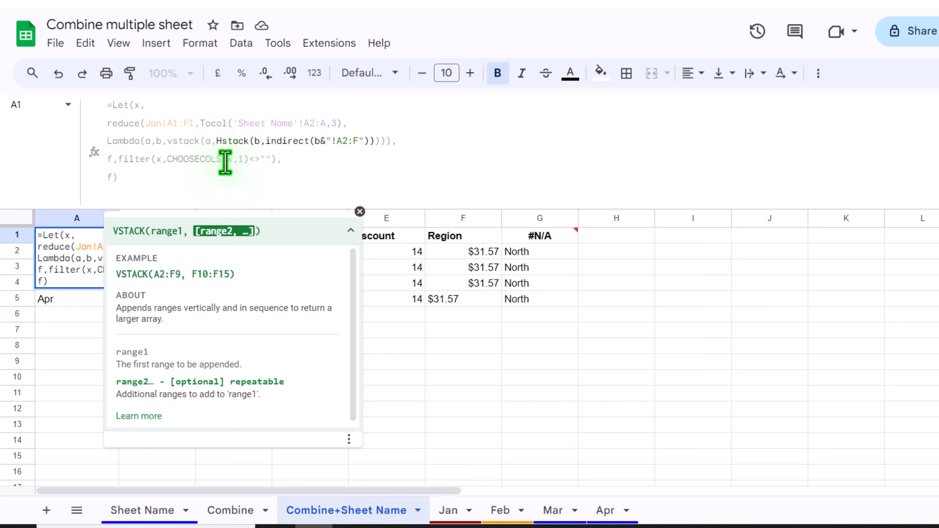
pyautogui.write('IFNA')
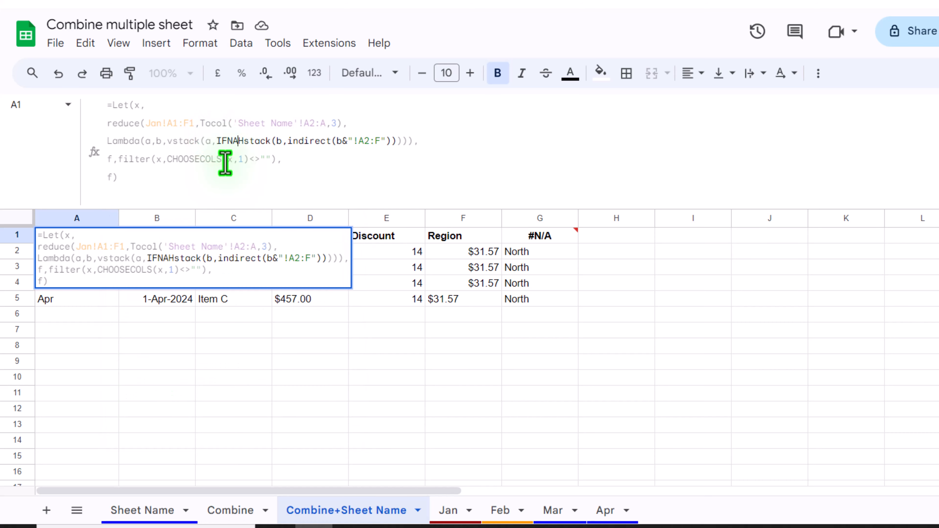
pyautogui.write('(')
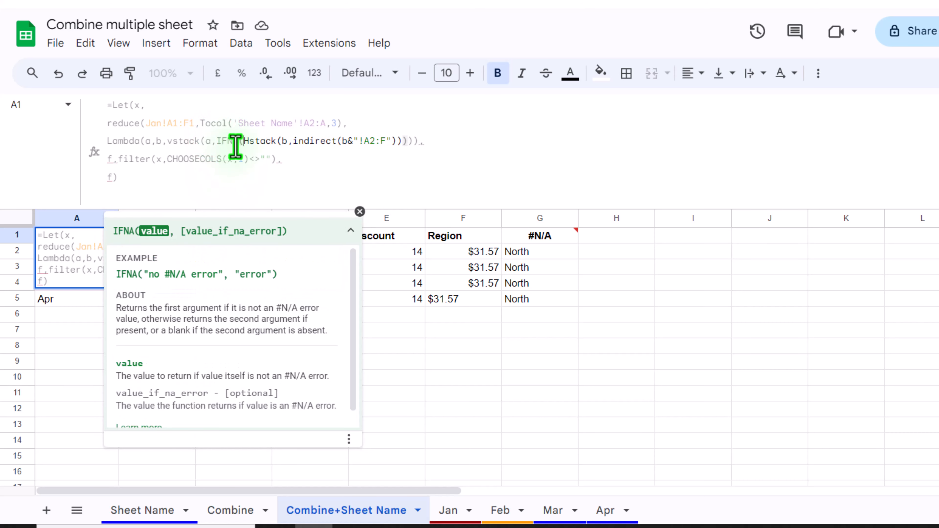
pyautogui.moveTo(243, 141); pyautogui.dragTo(401, 140)
pyautogui.click(402, 140)
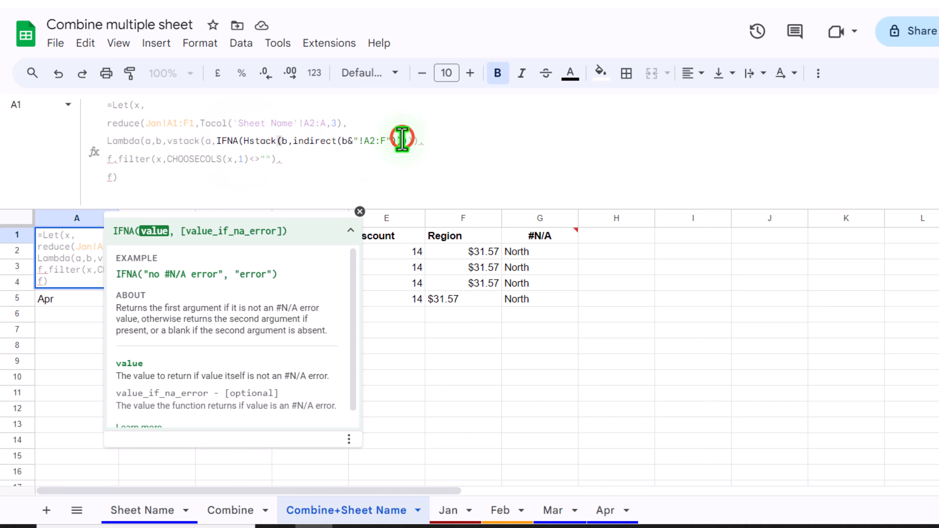
pyautogui.write(', ')
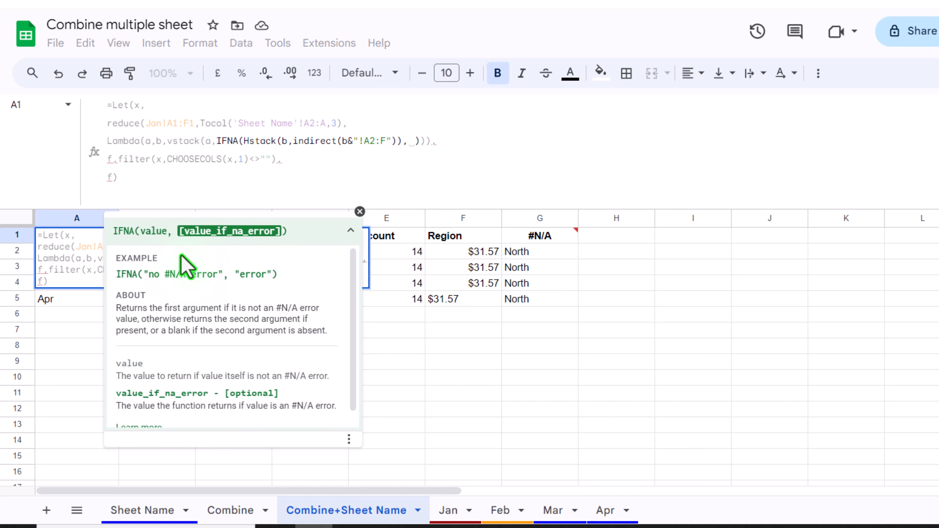
pyautogui.write('b')
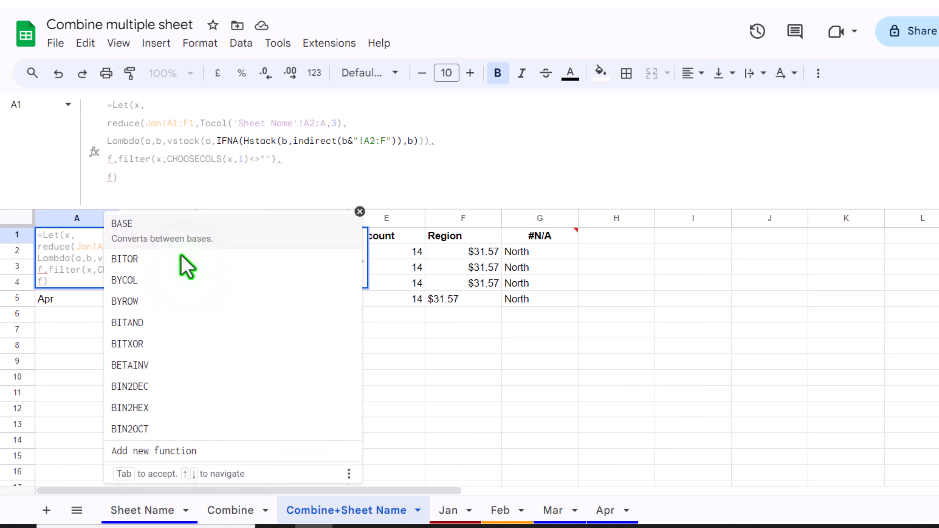
pyautogui.write(')')
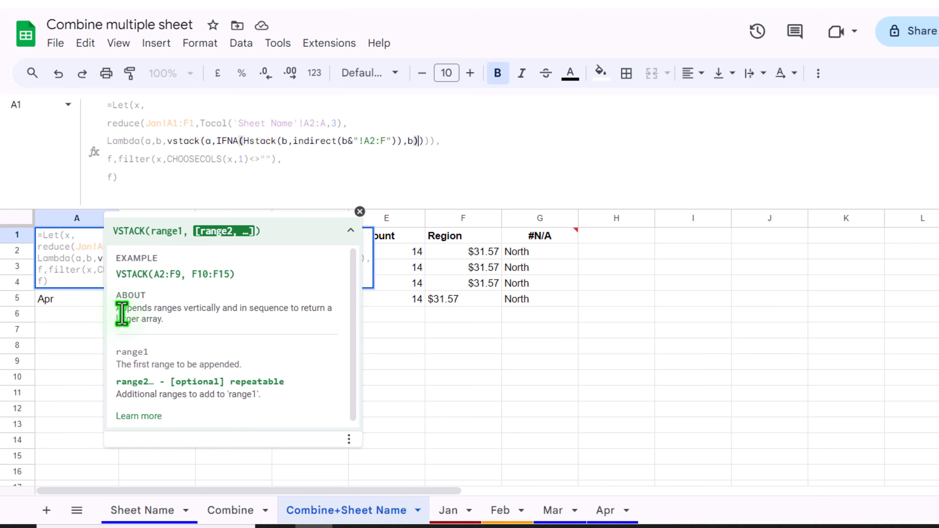
pyautogui.press('Return')
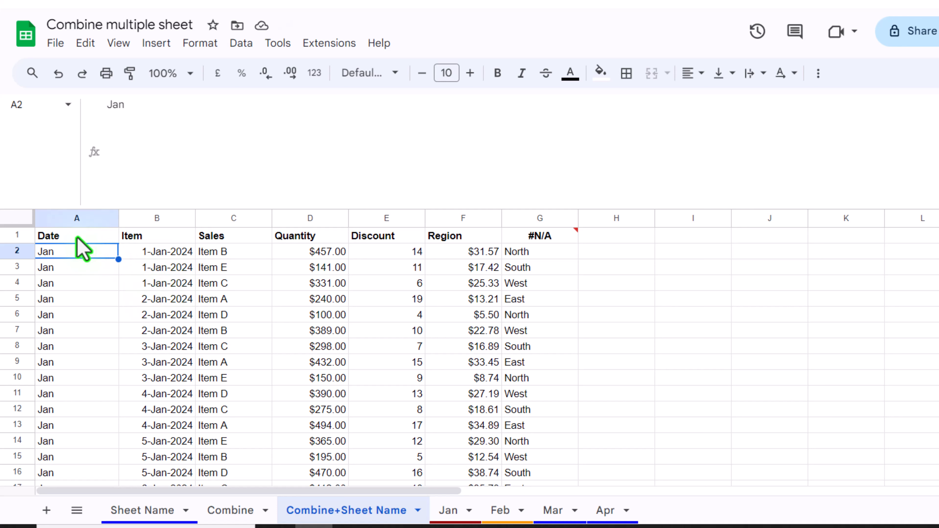
# Replace REDUCE's initial value in the A1 formula with Hstack("Sheet Name",Jan!A1:F1) to add a header for the sheet-name column
pyautogui.click(93, 235)
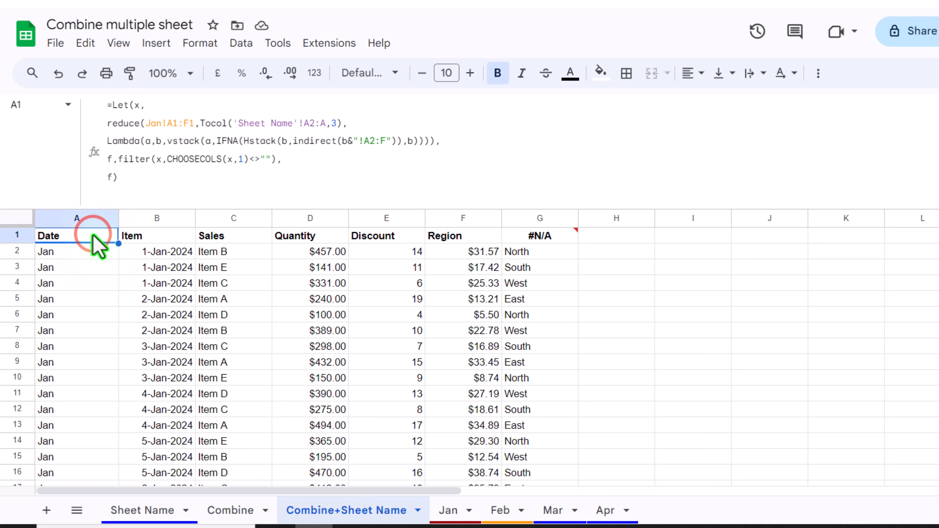
pyautogui.click(144, 124)
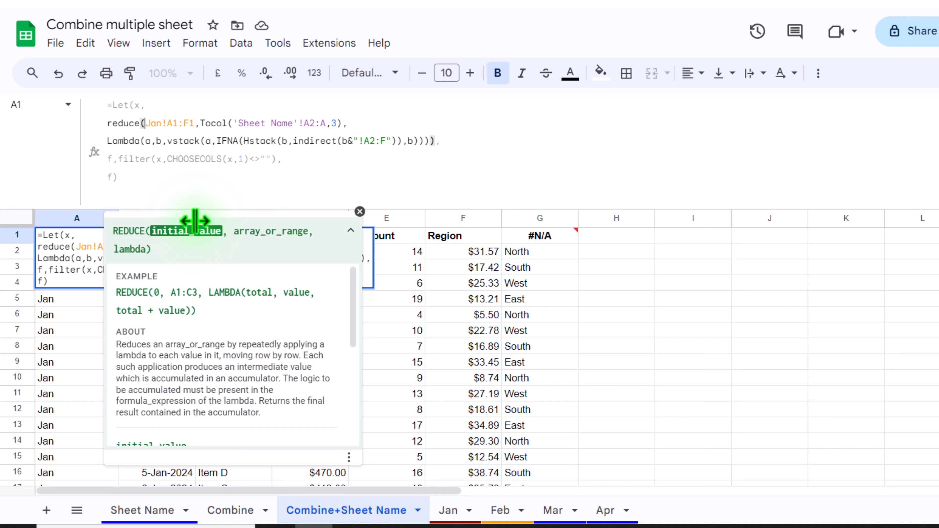
pyautogui.write('Hstack(')
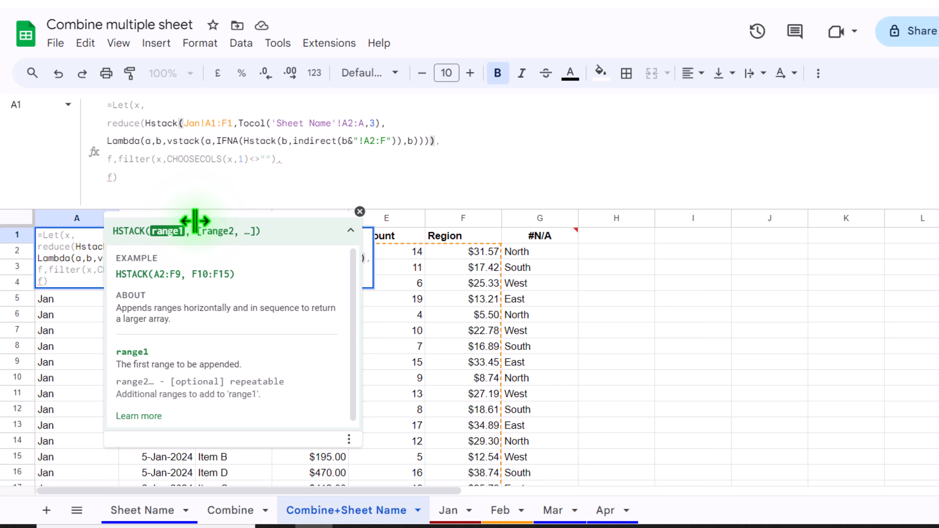
pyautogui.write('"Sheet ')
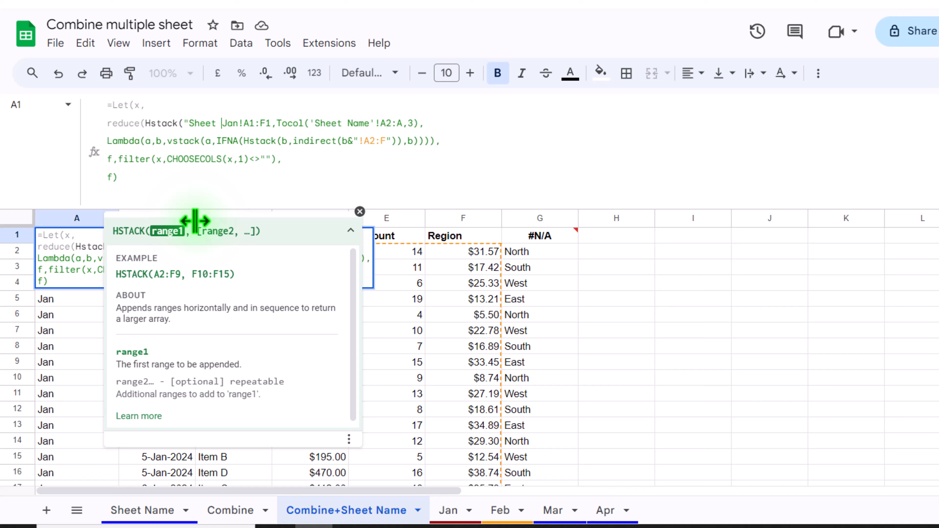
pyautogui.write('Name')
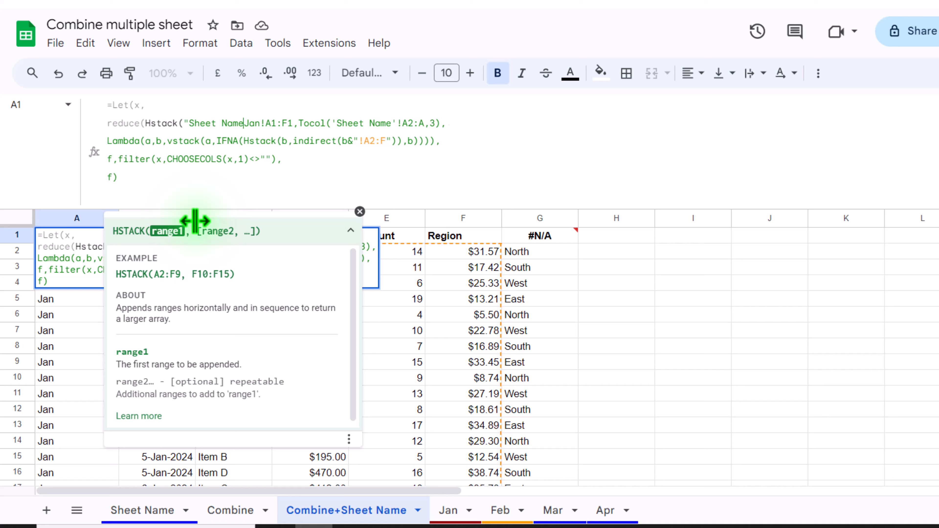
pyautogui.write('",')
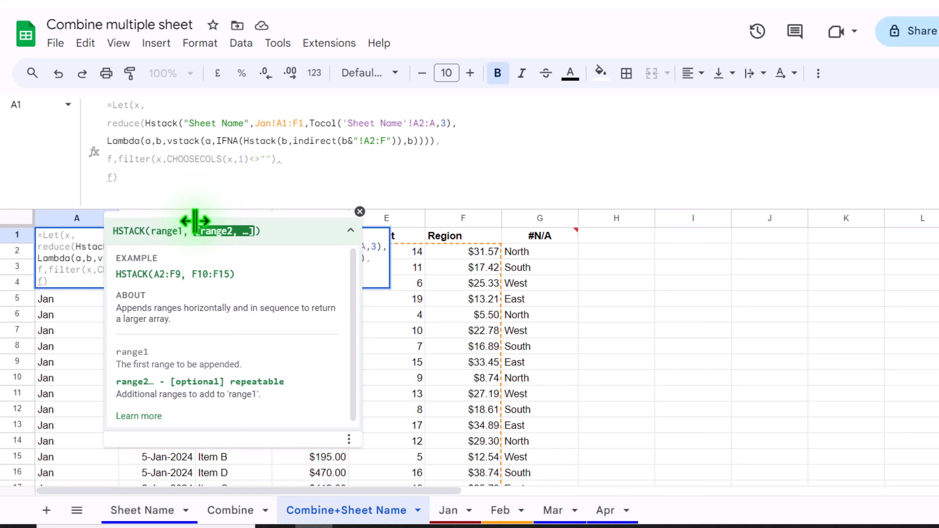
pyautogui.click(302, 122)
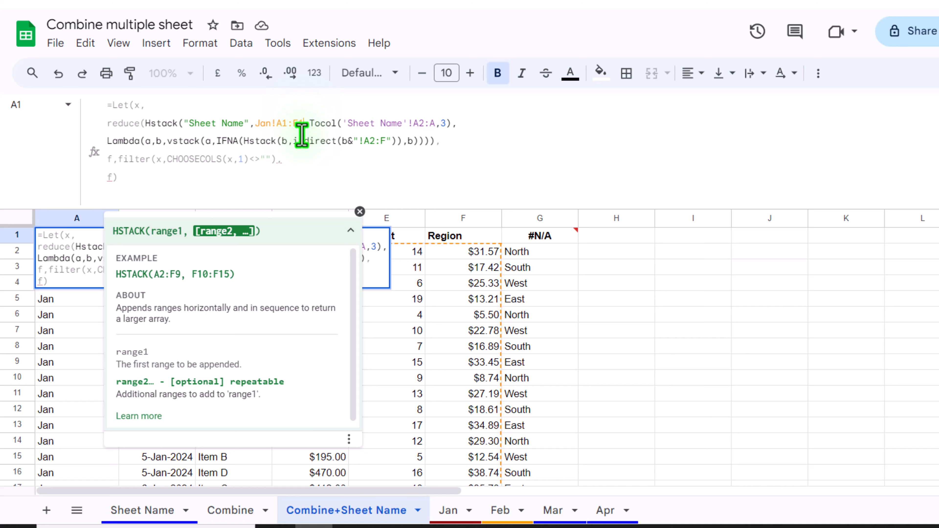
pyautogui.write(')')
pyautogui.press('Return')
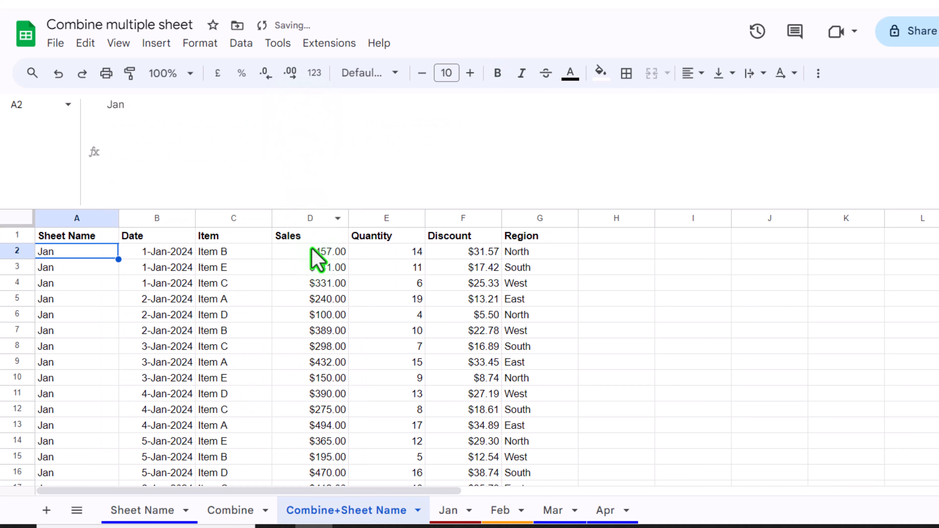
# Examine the combined rows below the January and February data for blank records, and return to the header row
pyautogui.click(103, 239)
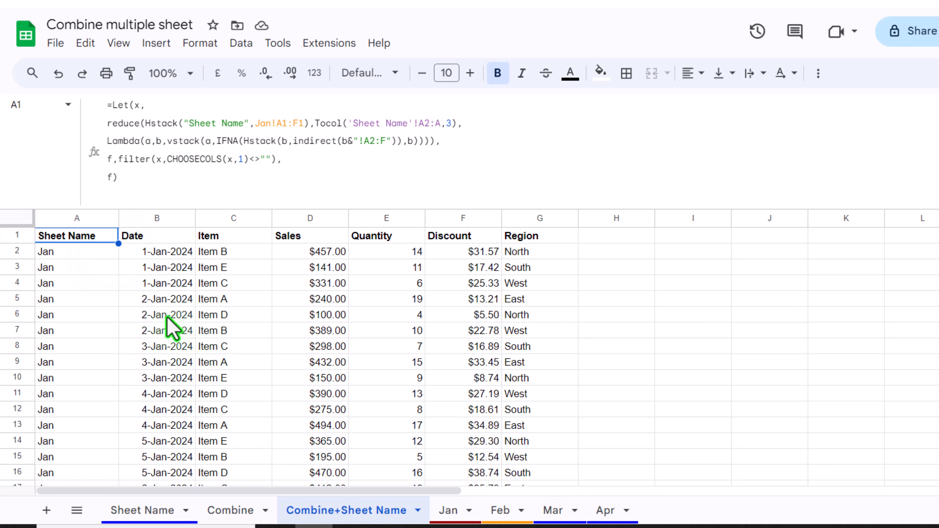
pyautogui.scroll(-12, 147, 317)
pyautogui.scroll(-20, 145, 309)
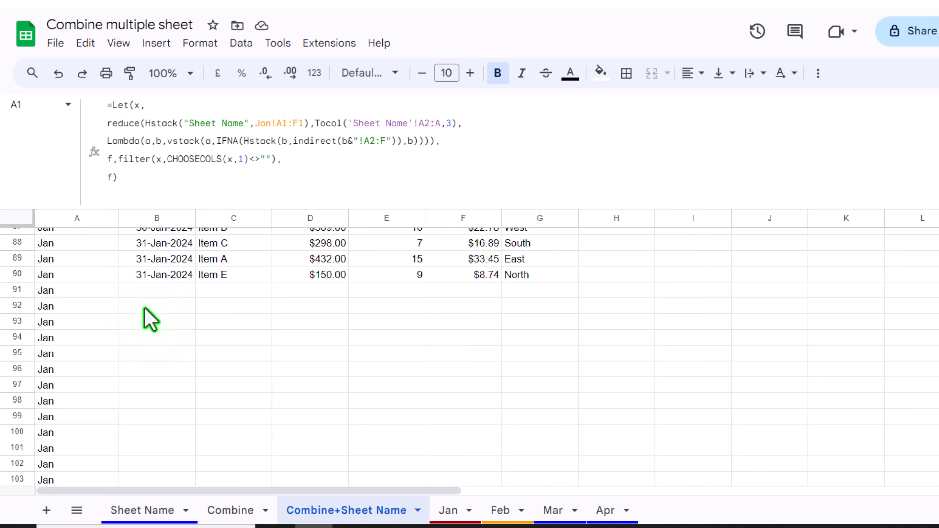
pyautogui.click(146, 307)
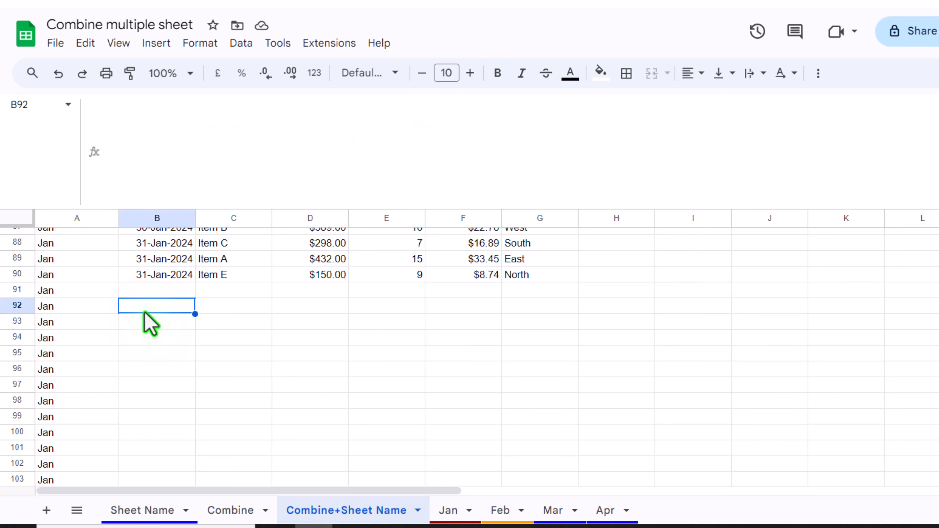
pyautogui.hotkey('ctrl', 'Down')
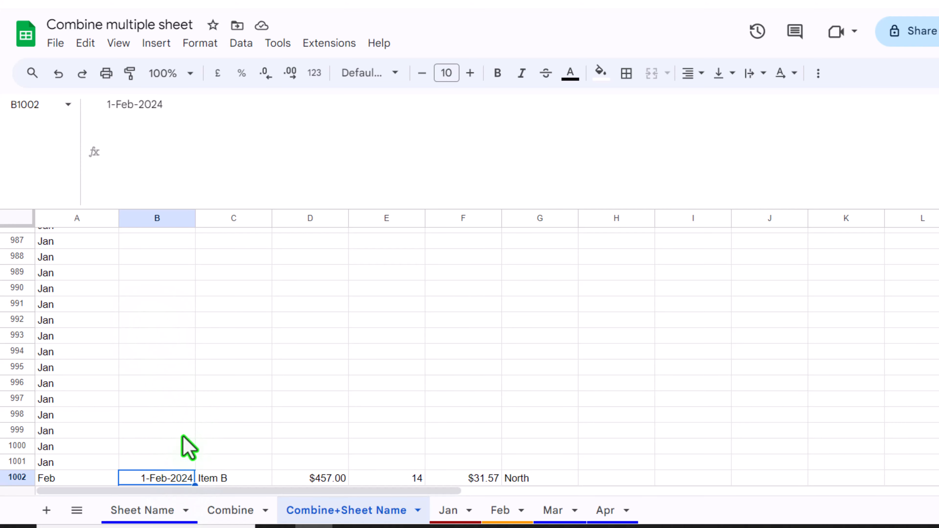
pyautogui.hotkey('ctrl', 'Down')
pyautogui.hotkey('ctrl', 'Down')
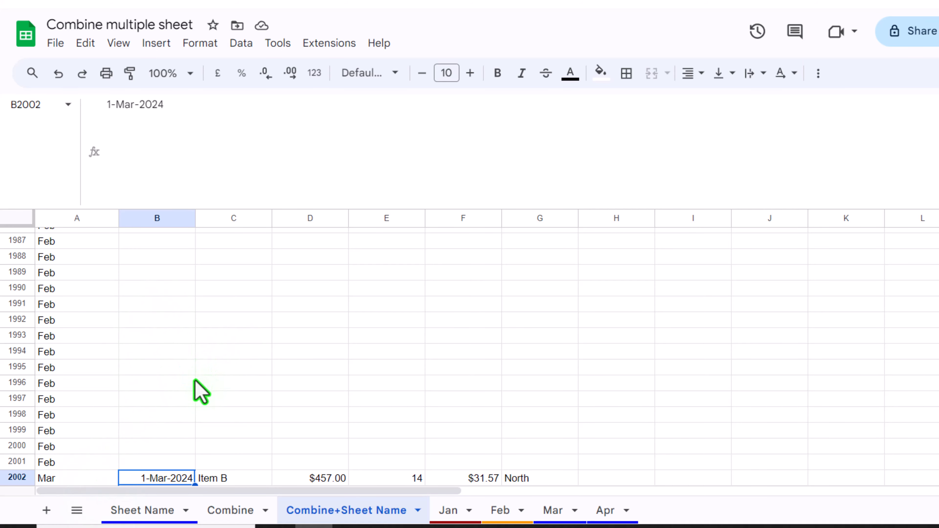
pyautogui.hotkey('ctrl', 'Up')
pyautogui.hotkey('ctrl', 'Up')
pyautogui.hotkey('ctrl', 'Up')
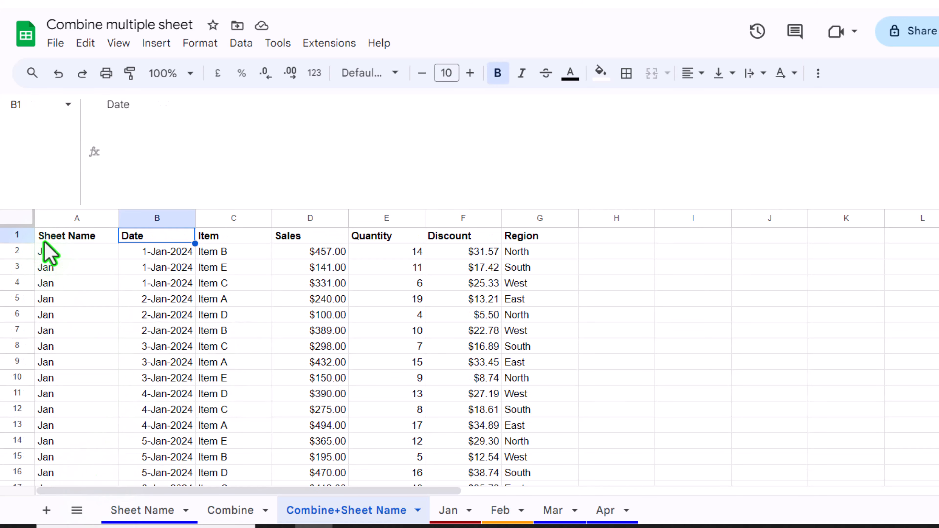
# Set the CHOOSECOLS column in the A1 filter condition to 2, and check the combined rows through the end of the April data
pyautogui.click(63, 239)
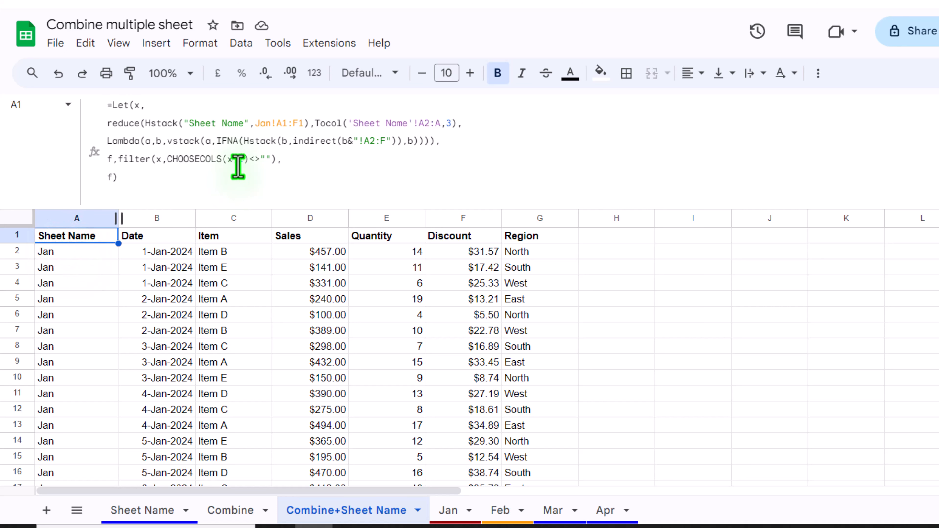
pyautogui.click(242, 160)
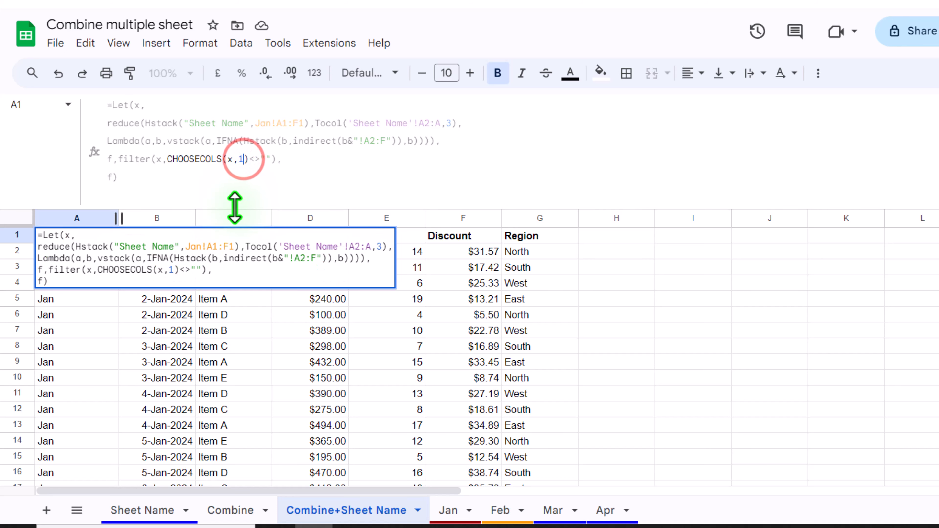
pyautogui.press('BackSpace')
pyautogui.write('2')
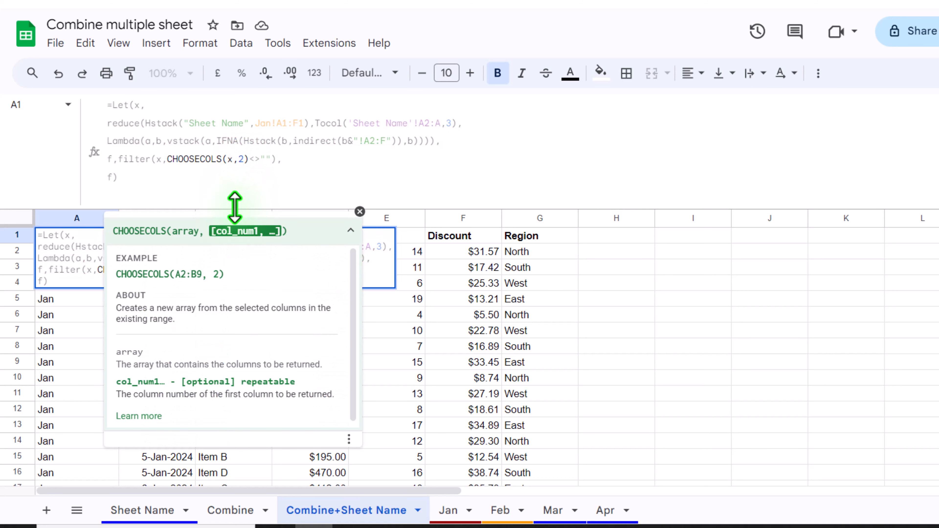
pyautogui.press('Return')
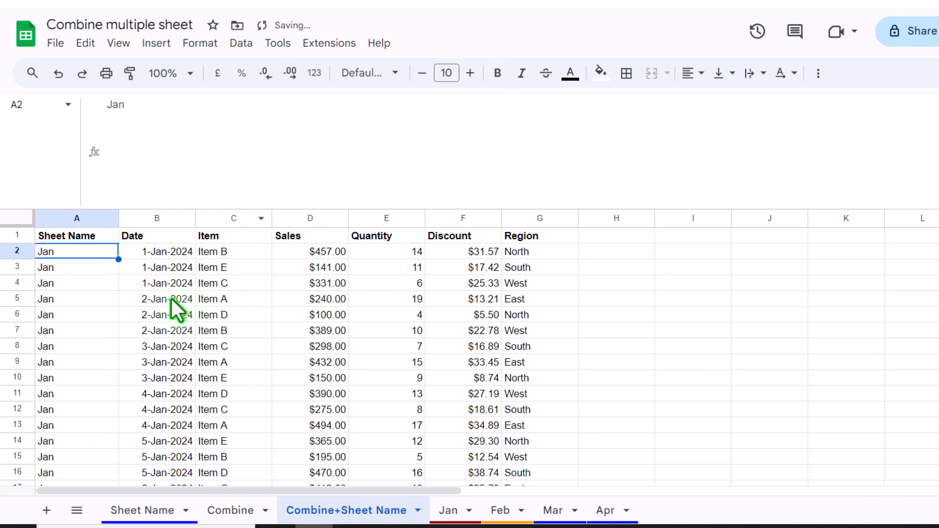
pyautogui.scroll(-20, 177, 310)
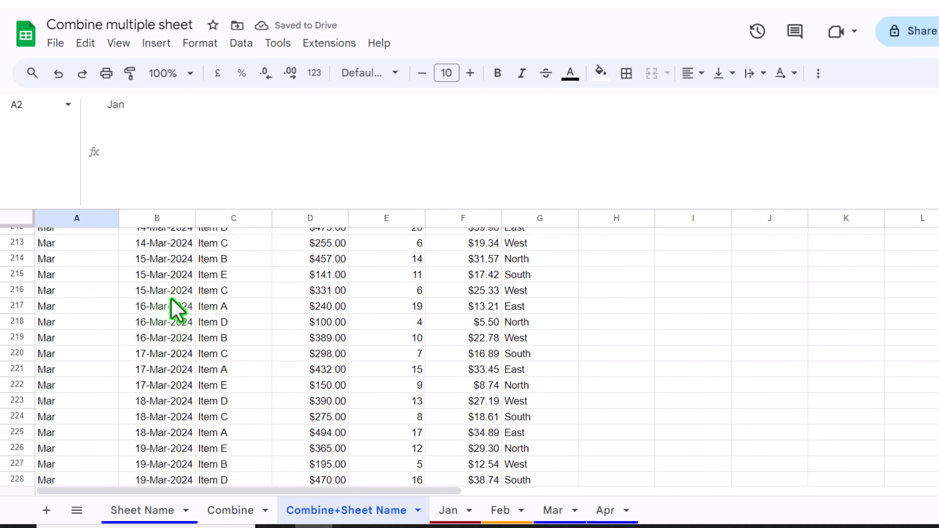
pyautogui.scroll(-20, 177, 310)
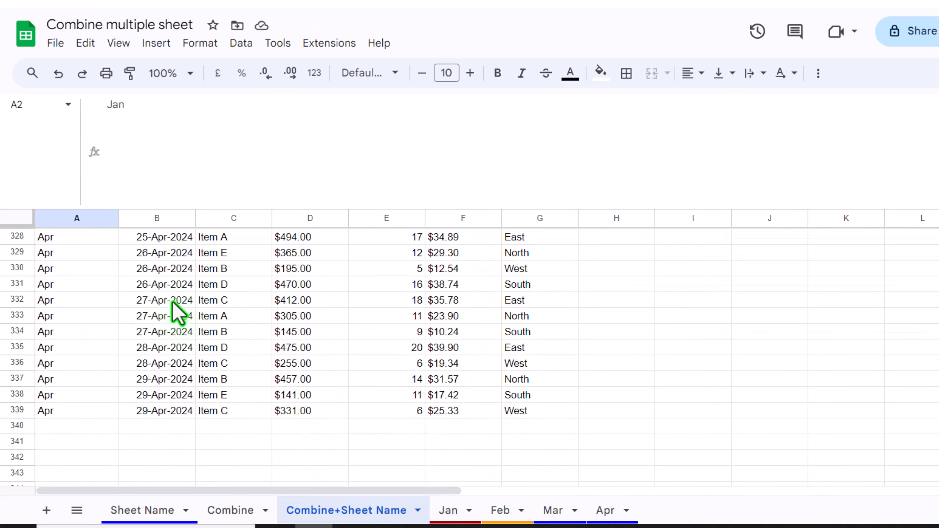
pyautogui.hotkey('ctrl', 'Home')
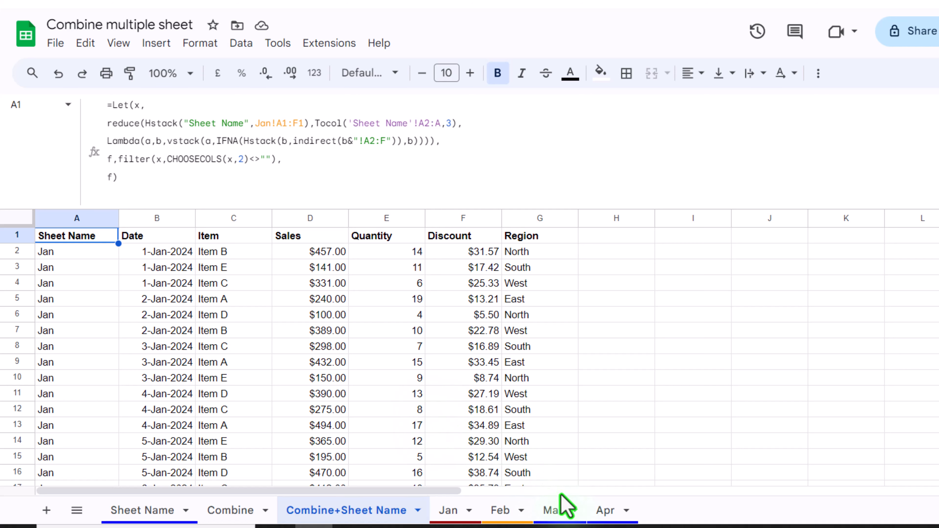
# Duplicate the Apr sheet and rename the copy May
pyautogui.click(609, 518)
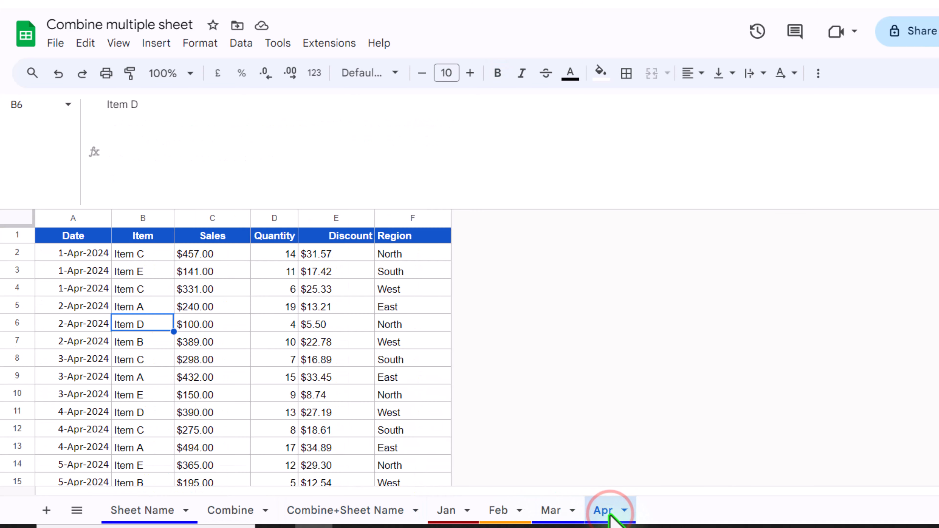
pyautogui.rightClick(610, 510)
pyautogui.click(616, 281)
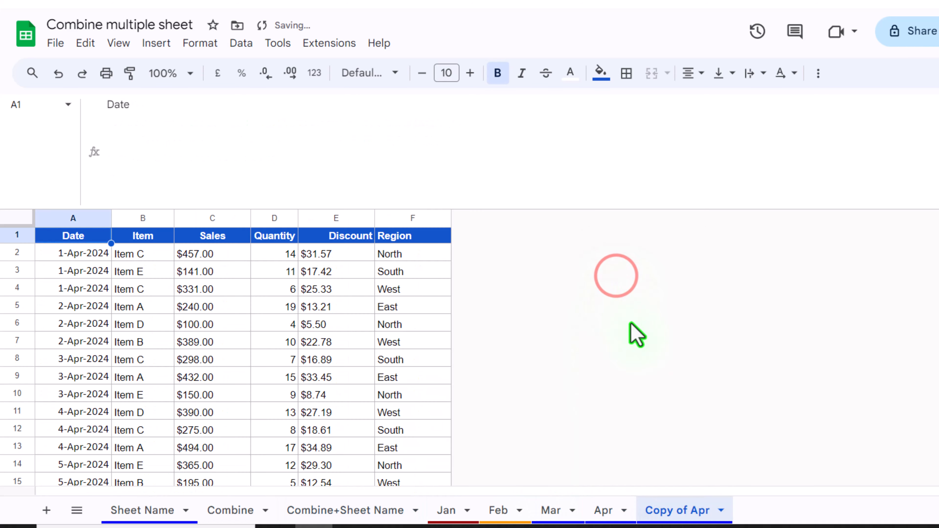
pyautogui.rightClick(670, 512)
pyautogui.click(675, 321)
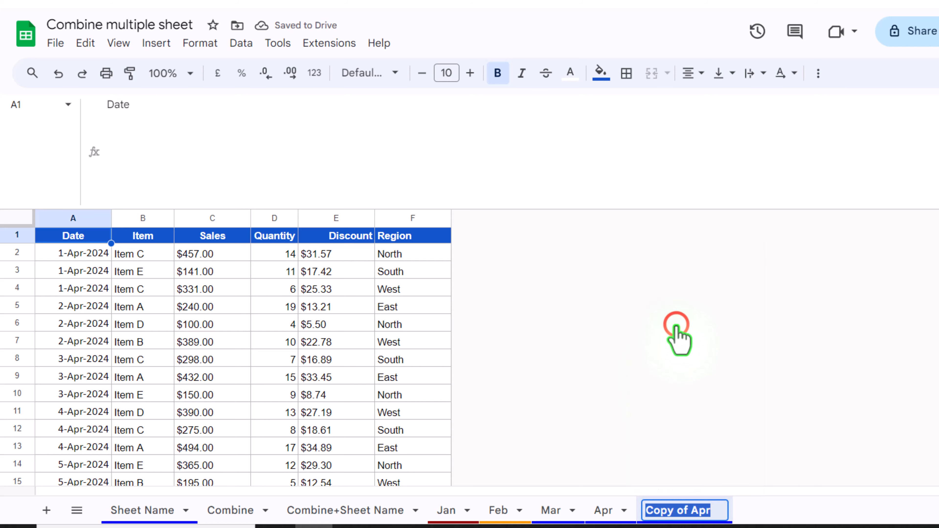
pyautogui.write('May')
pyautogui.press('Return')
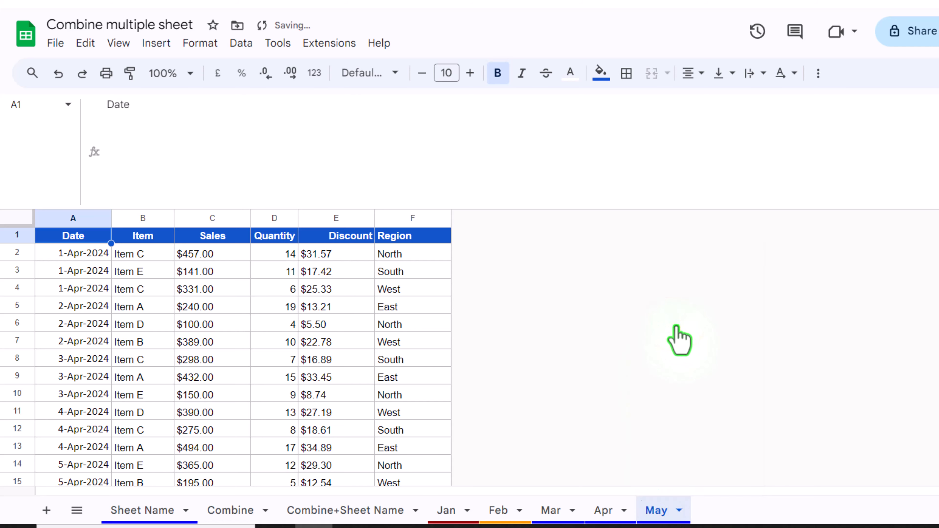
# Clear the copied April records in A2:F84 of the May sheet, keeping the header row
pyautogui.moveTo(73, 259); pyautogui.dragTo(376, 401)
pyautogui.hotkey('ctrl', 'shift', 'Down')
pyautogui.press('Delete')
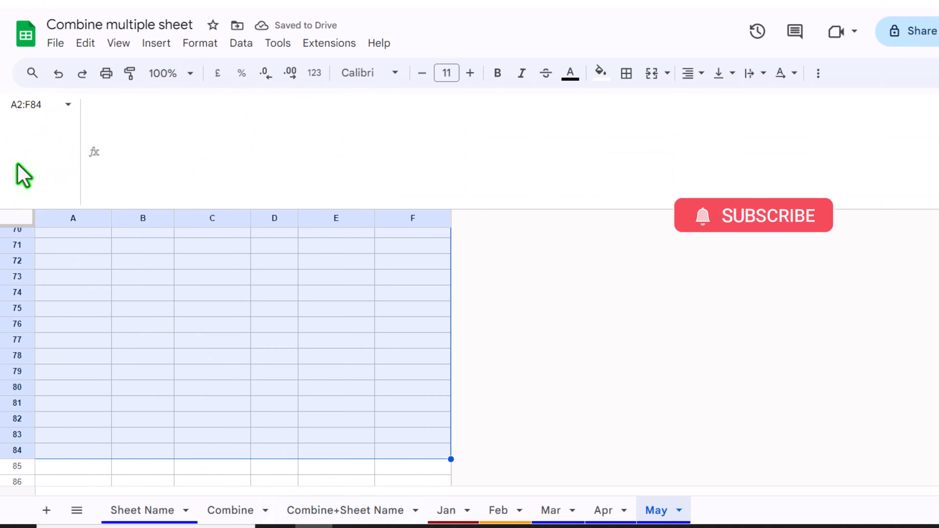
# Paste the copied records as values only into the May sheet, starting at cell A2 below the header row
pyautogui.scroll(20, 108, 270)
pyautogui.scroll(1, 105, 269)
pyautogui.click(97, 252)
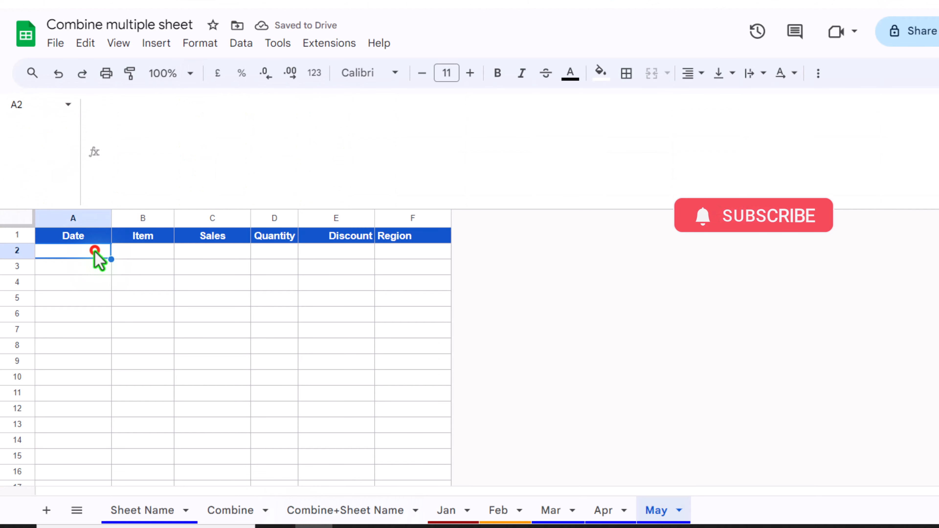
pyautogui.rightClick(96, 250)
pyautogui.moveTo(206, 163)
pyautogui.click(369, 164)
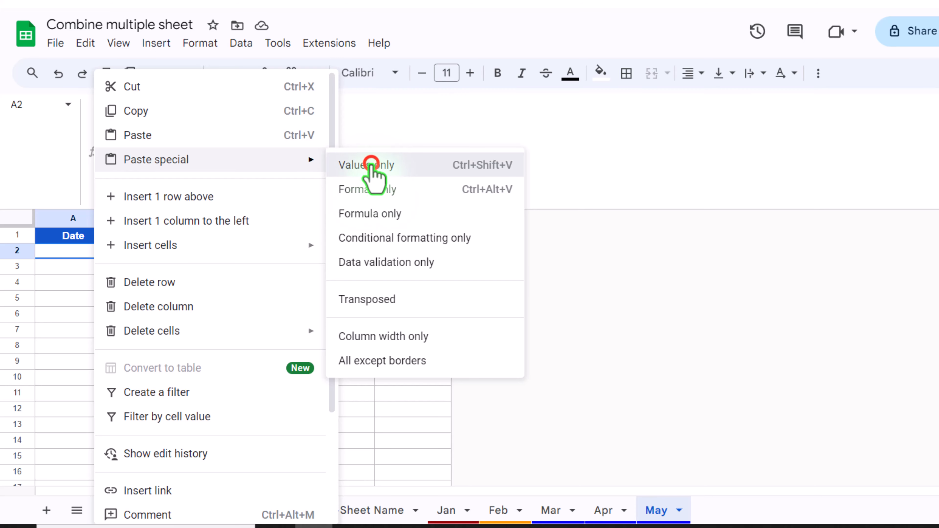
# Add May to the Sheet Name list in cell A6, directly below Apr
pyautogui.click(133, 511)
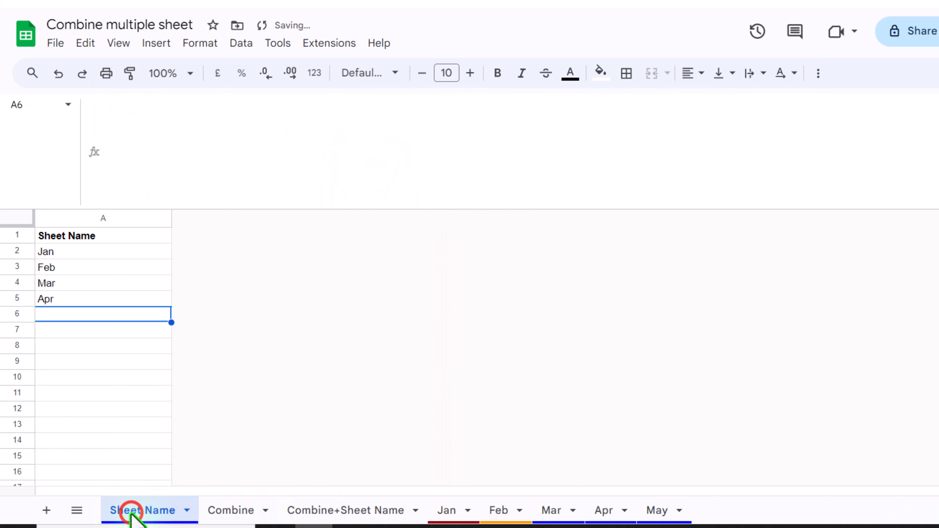
pyautogui.click(86, 313)
pyautogui.write('May')
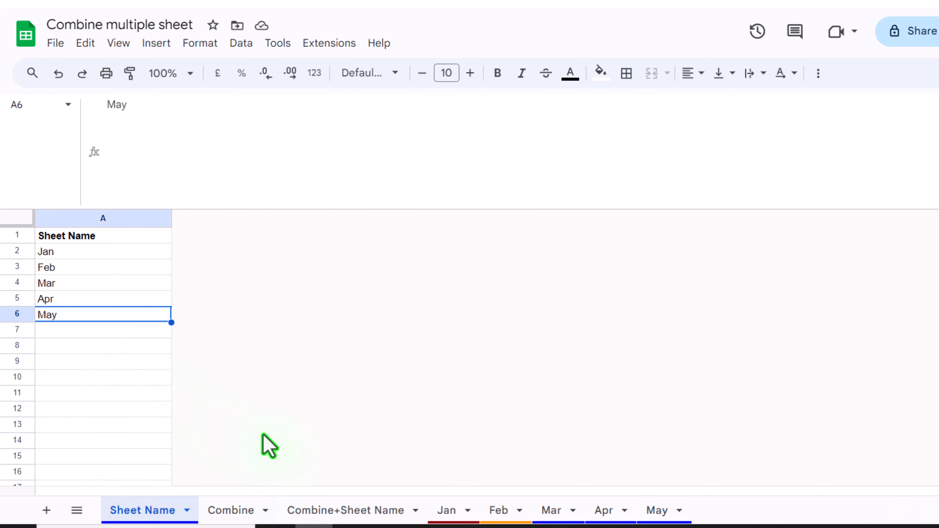
# Check the combined rows on the Combine+Sheet Name sheet through the end of the May data, and return to the header row
pyautogui.click(337, 512)
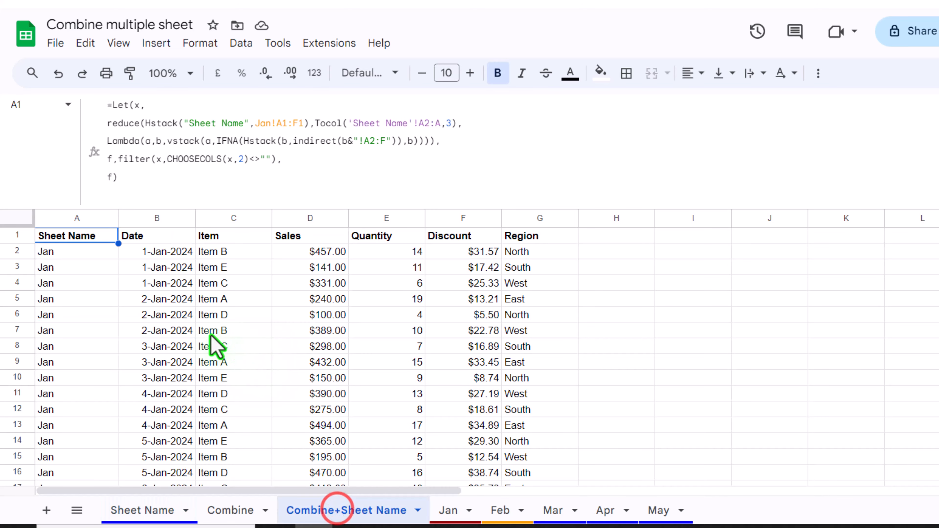
pyautogui.scroll(-20, 144, 355)
pyautogui.scroll(-20, 144, 361)
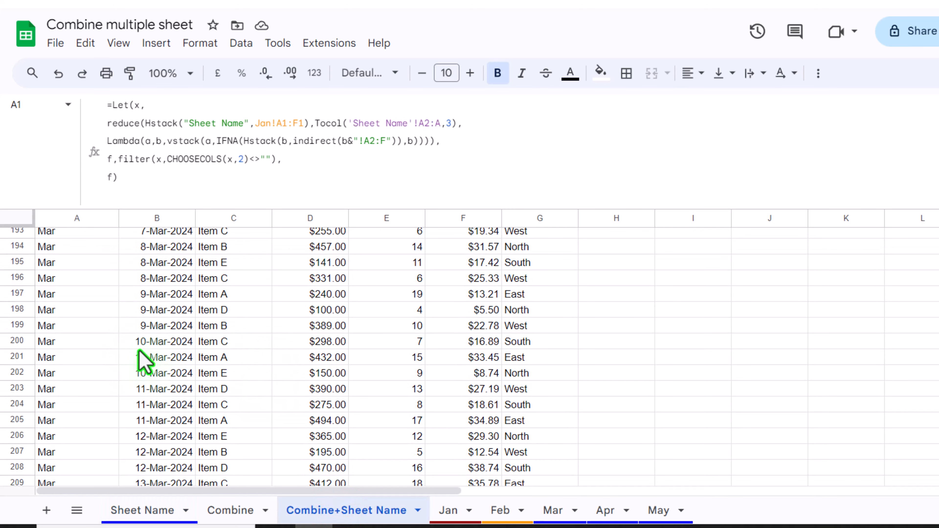
pyautogui.scroll(-13, 142, 363)
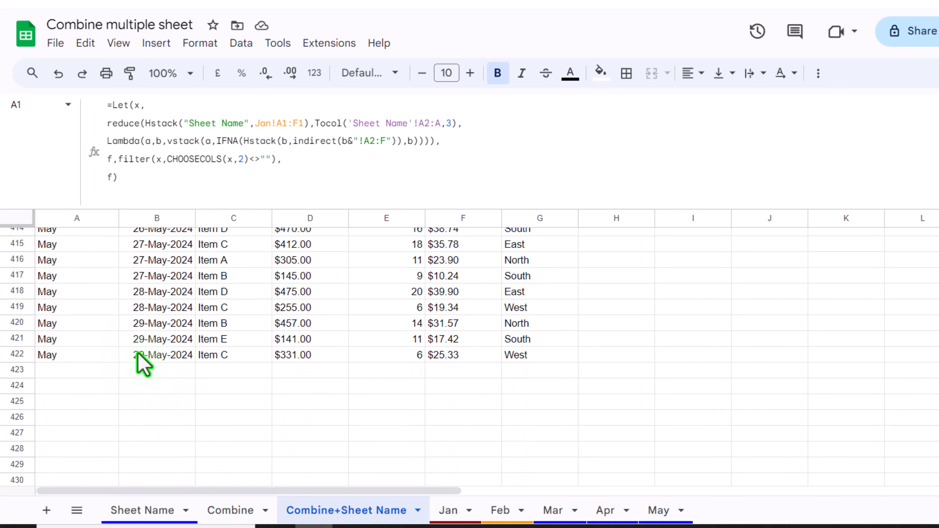
pyautogui.scroll(20, 142, 364)
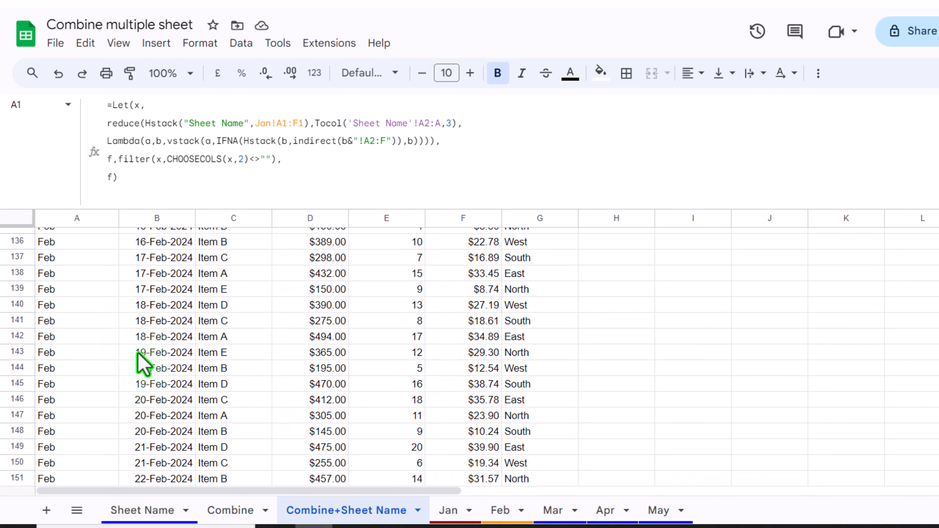
pyautogui.scroll(20, 144, 364)
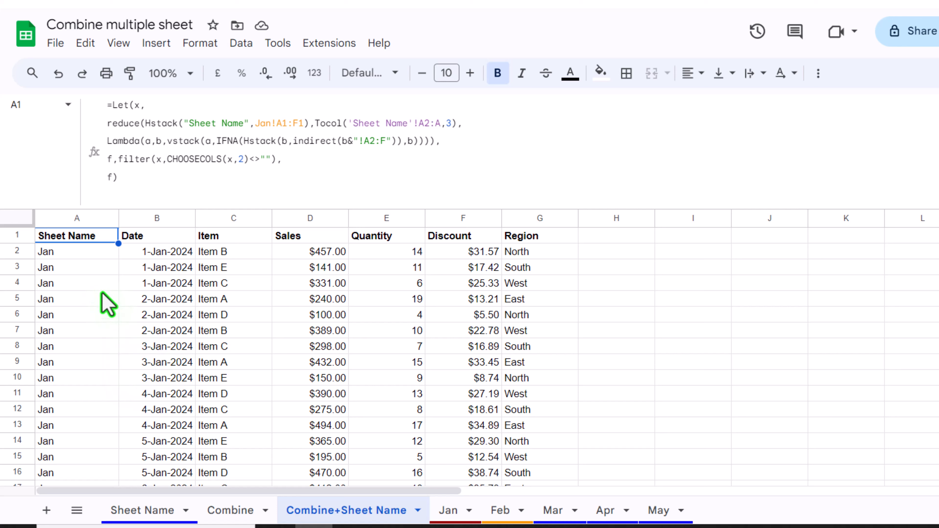
# Create a pivot table on a new sheet from columns A:G of the Combine+Sheet Name sheet
pyautogui.moveTo(67, 219); pyautogui.dragTo(514, 268)
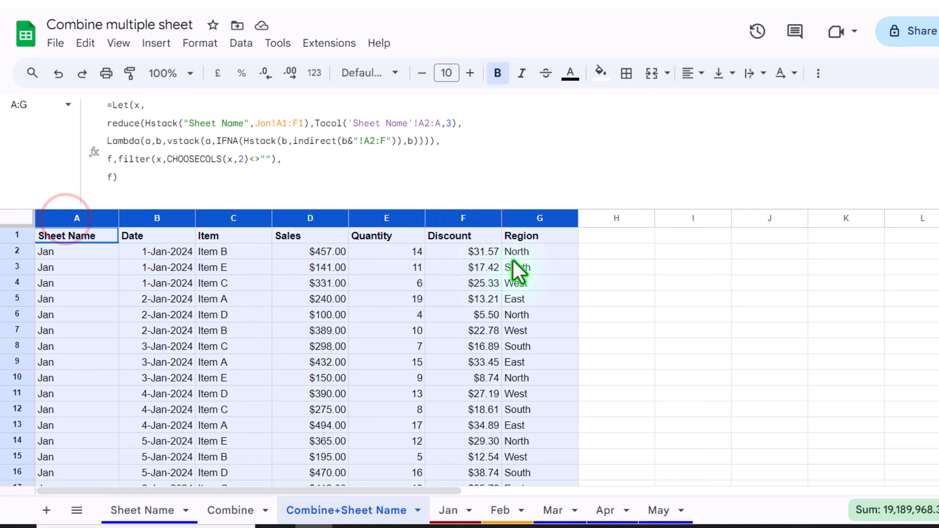
pyautogui.click(170, 52)
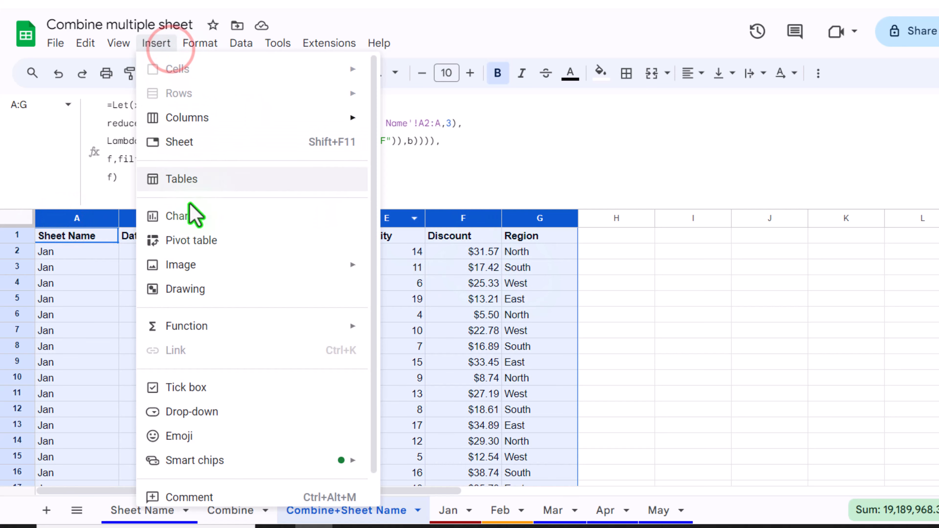
pyautogui.click(202, 251)
pyautogui.click(588, 364)
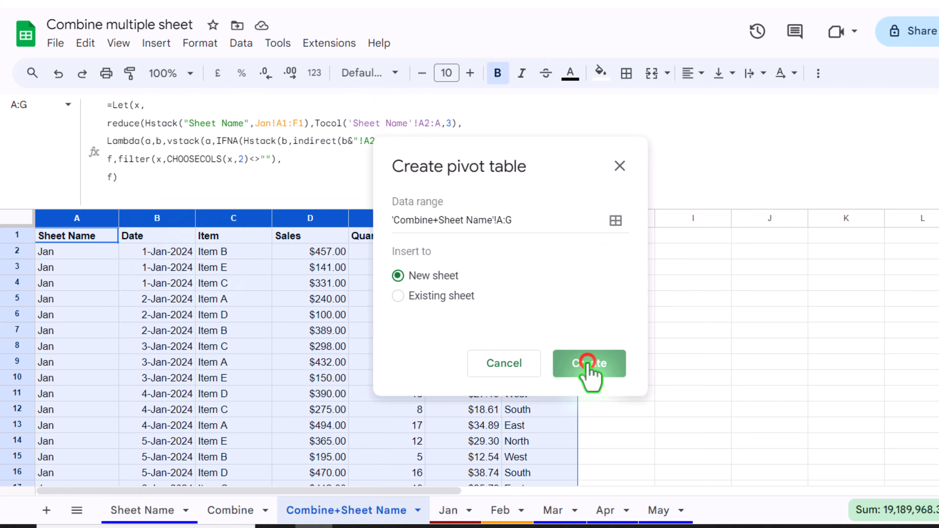